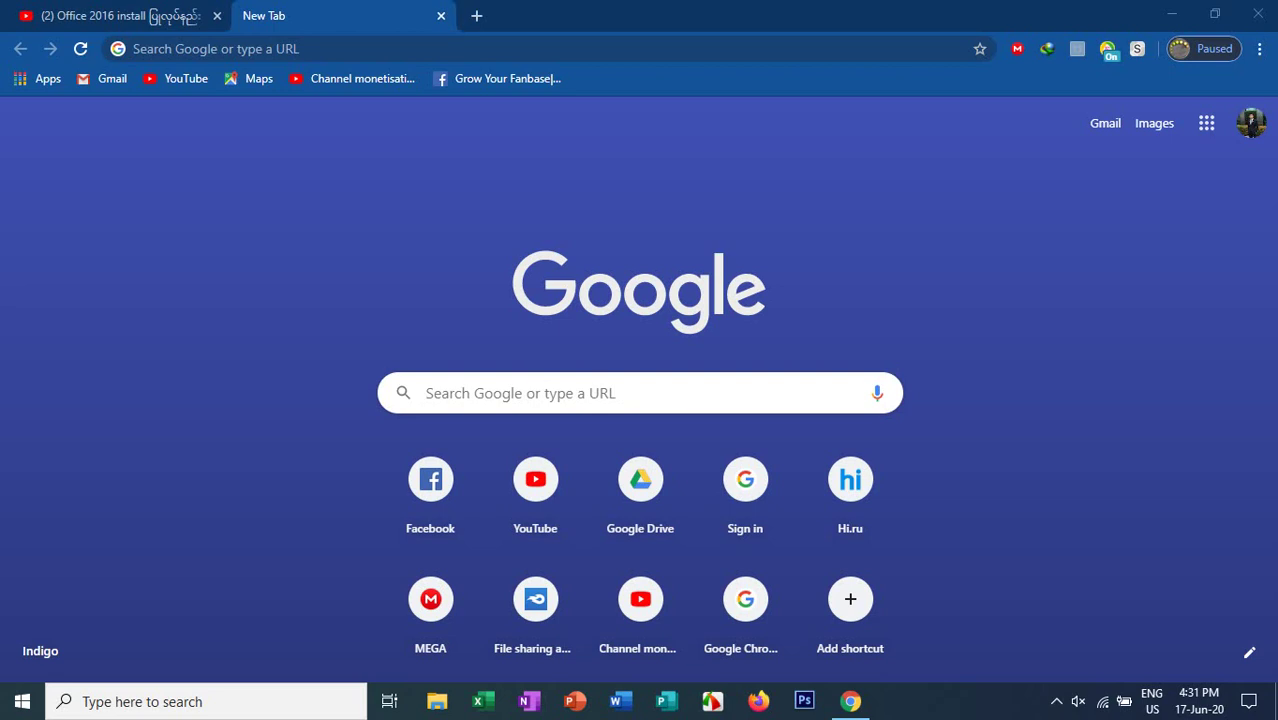
Open Chrome Settings from the three-dot menu, landing on You and Google.
left_click(851, 701)
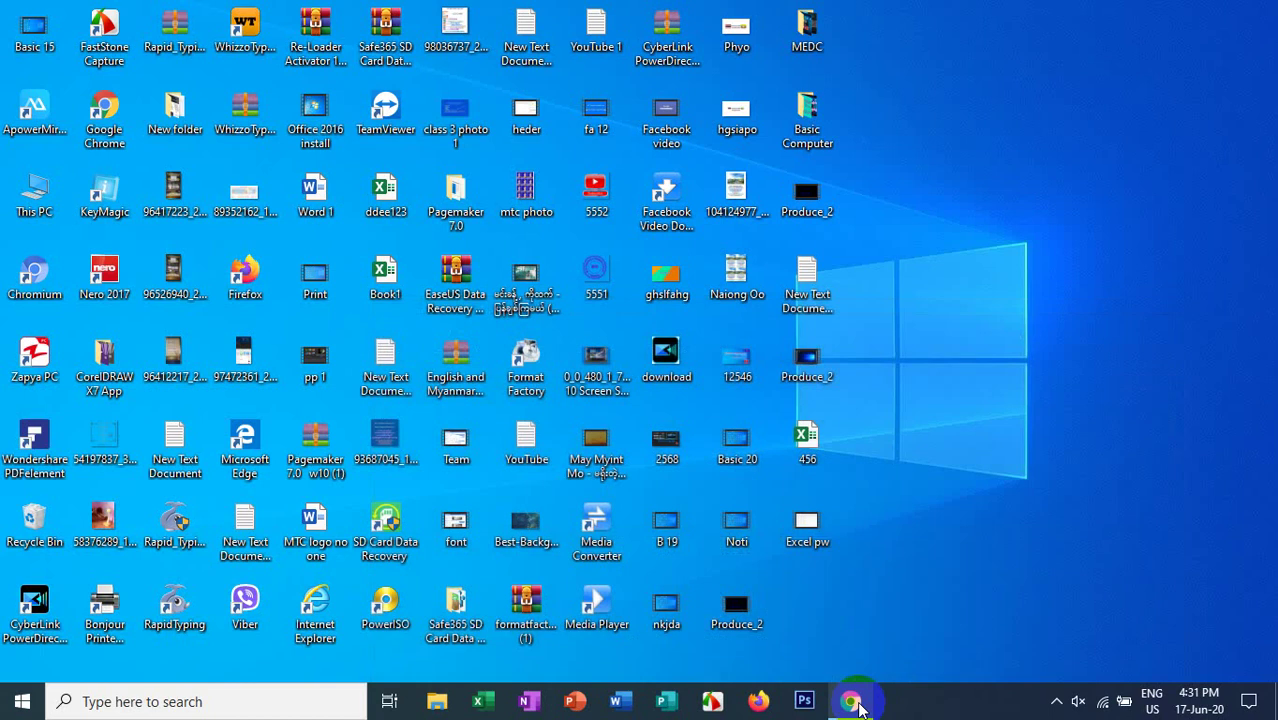
left_click(855, 703)
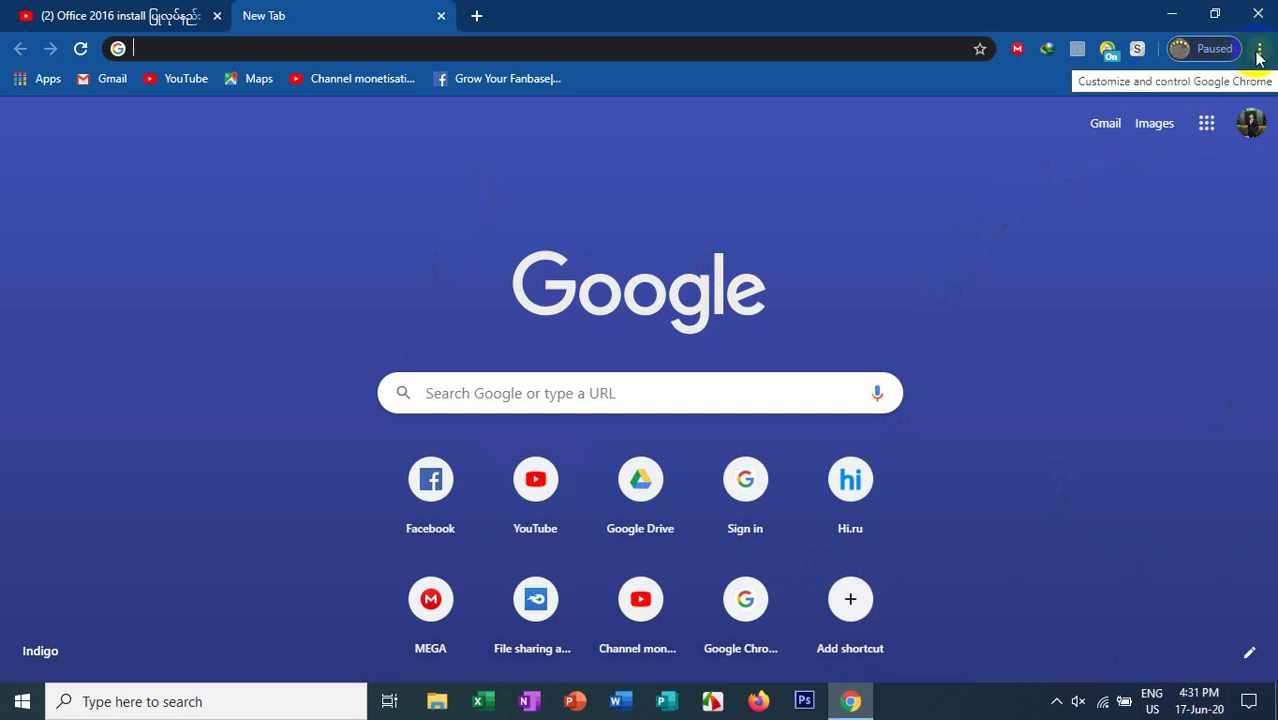
left_click(1262, 50)
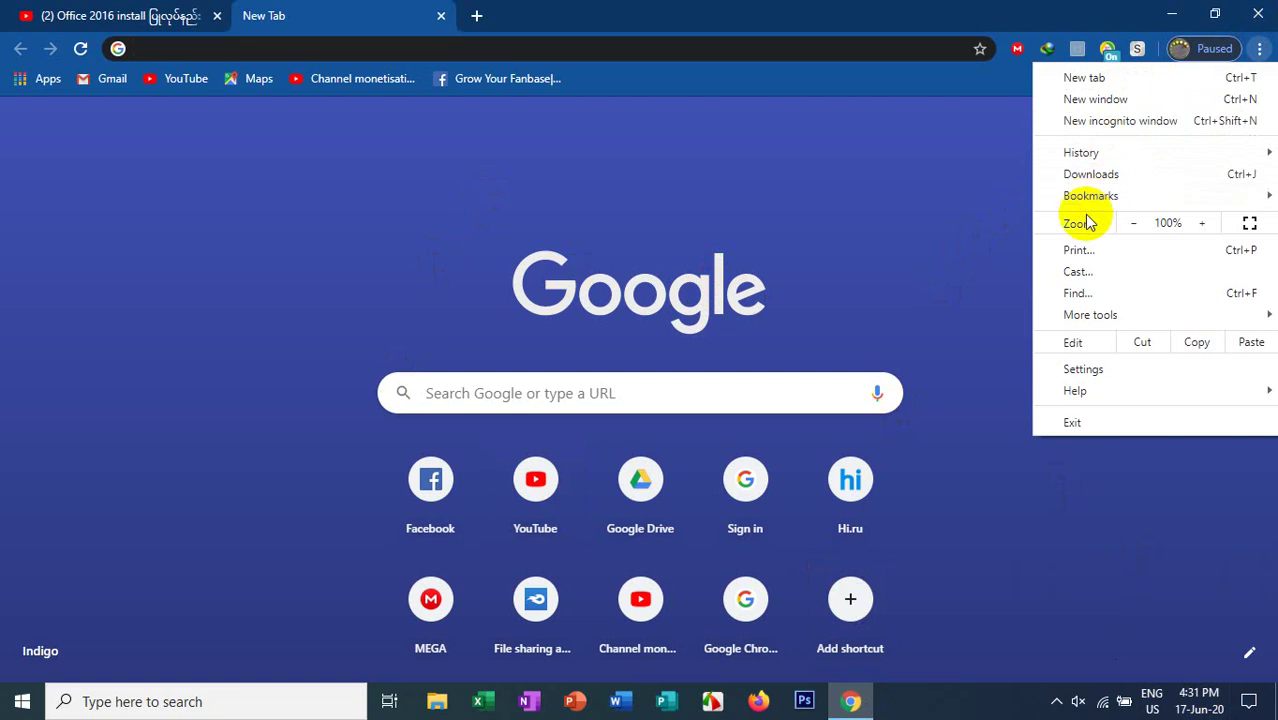
left_click(1107, 368)
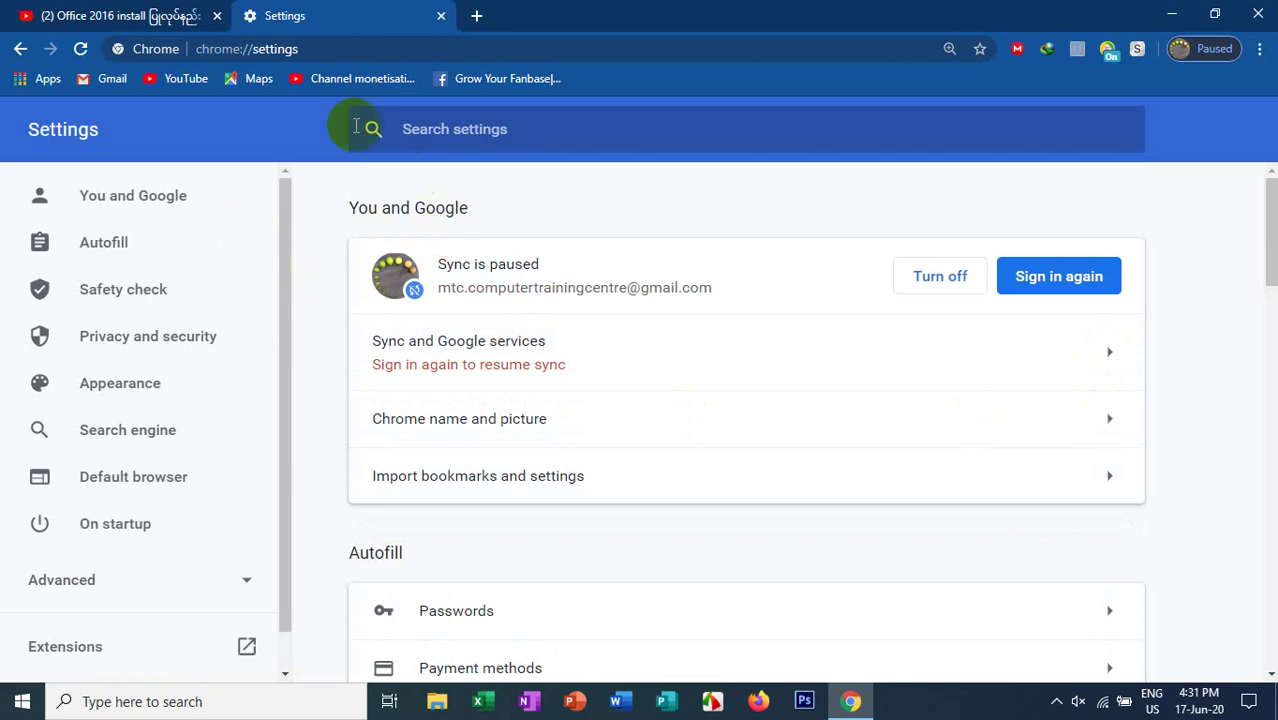
Edit the chrome://settings address to extend it toward /content.
left_click(308, 48)
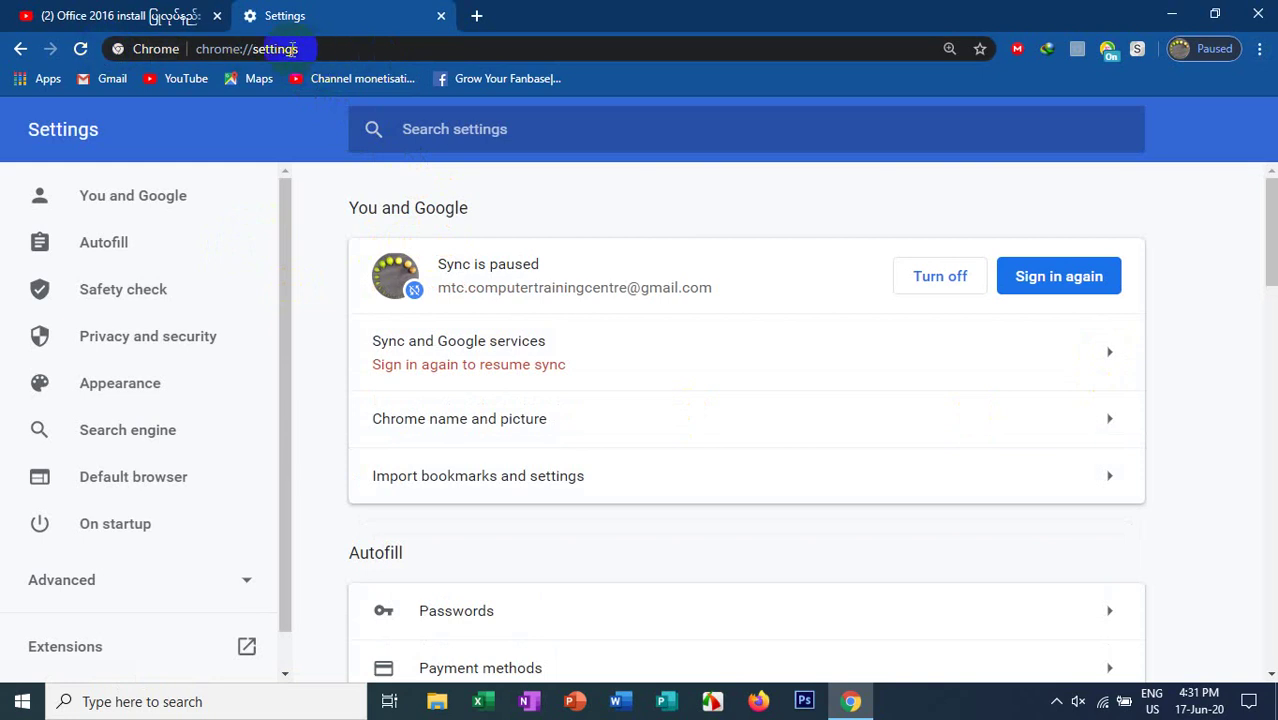
left_click(316, 48)
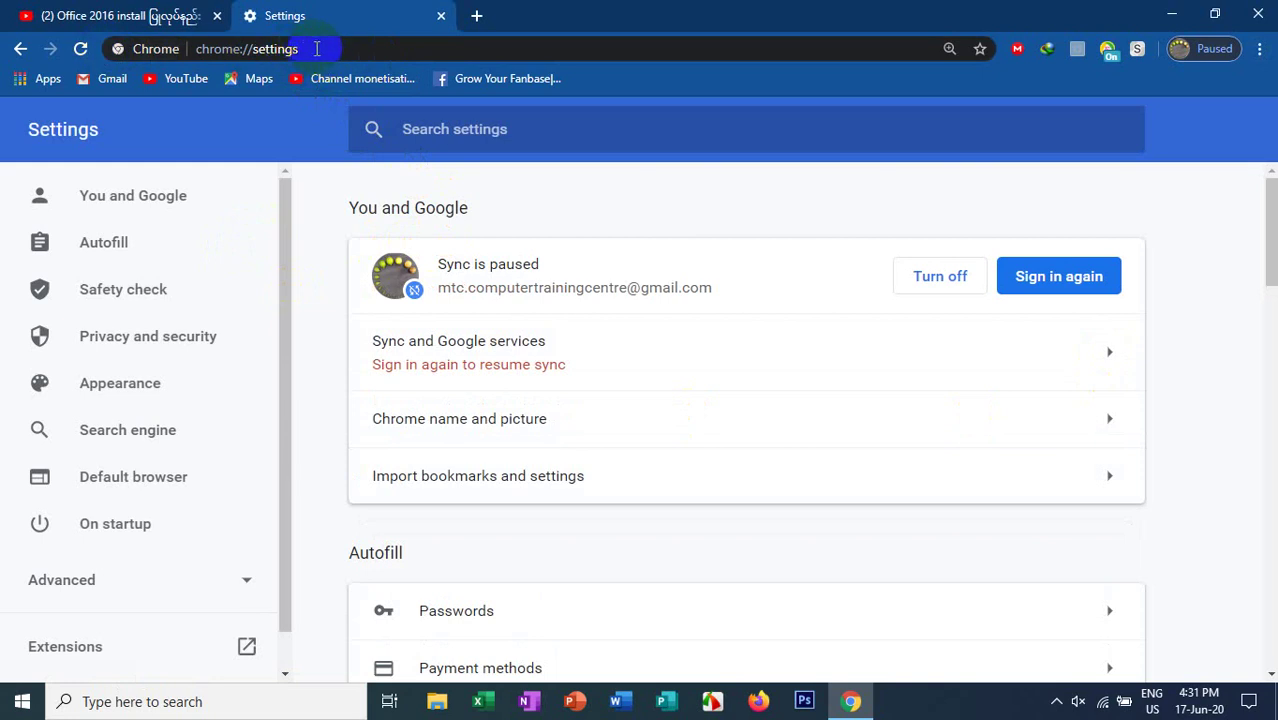
type("/")
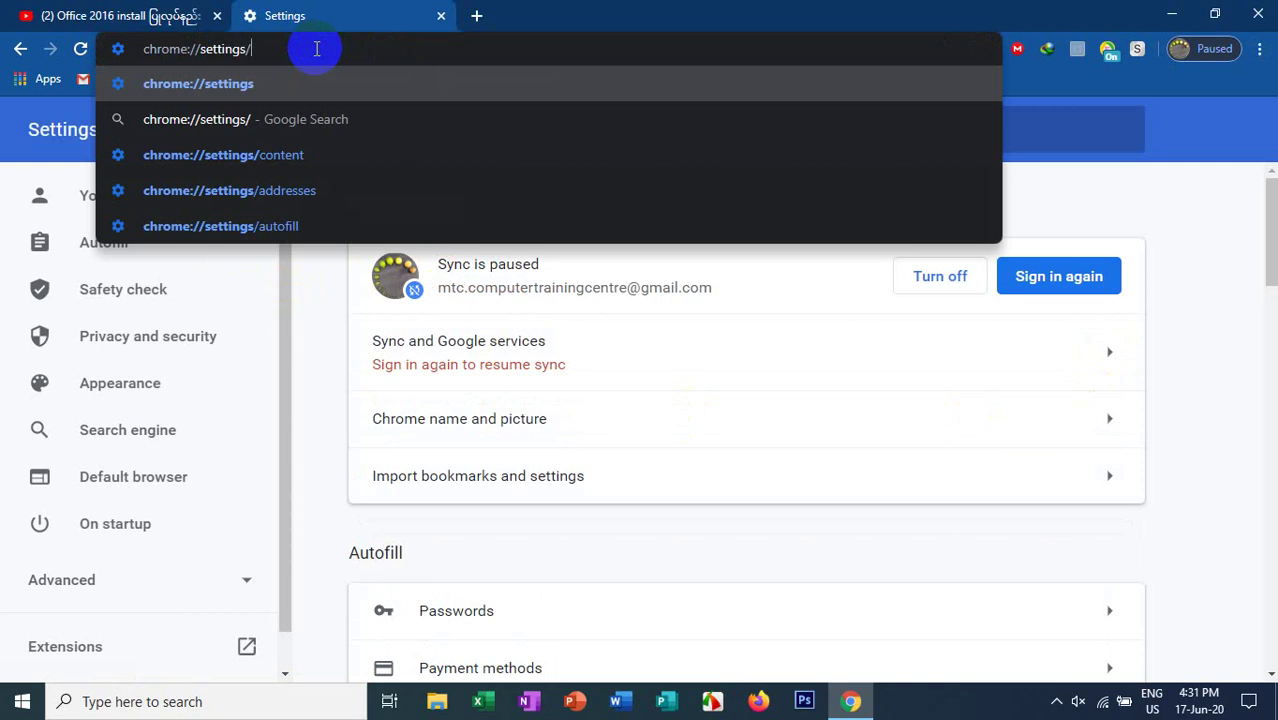
type("con")
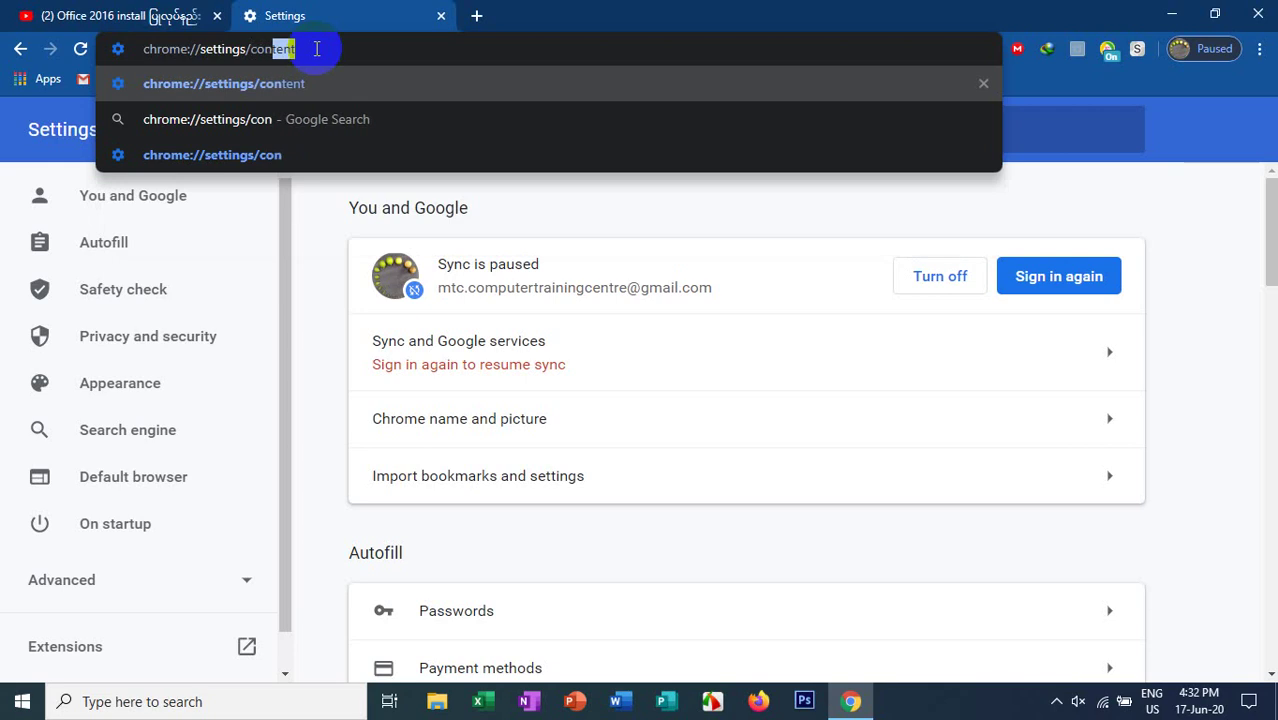
type("ten")
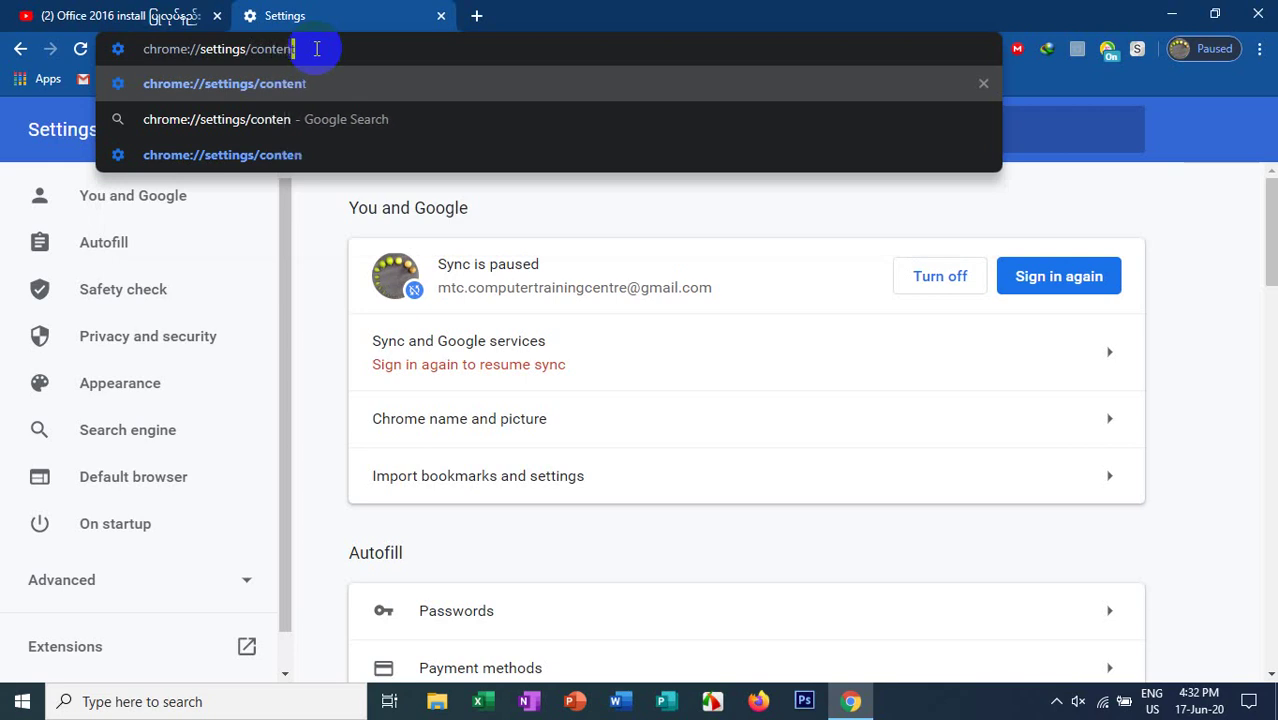
type("t")
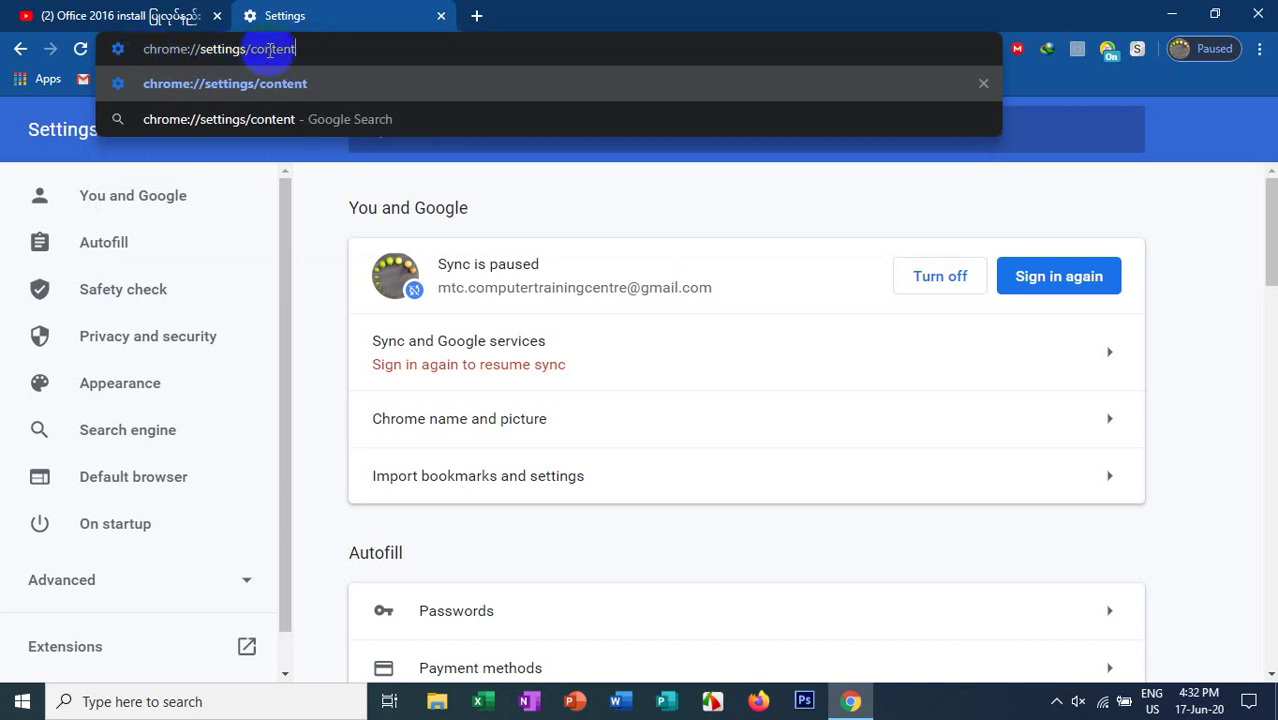
Load the Site Settings address and open the Notifications permission page.
key("Return")
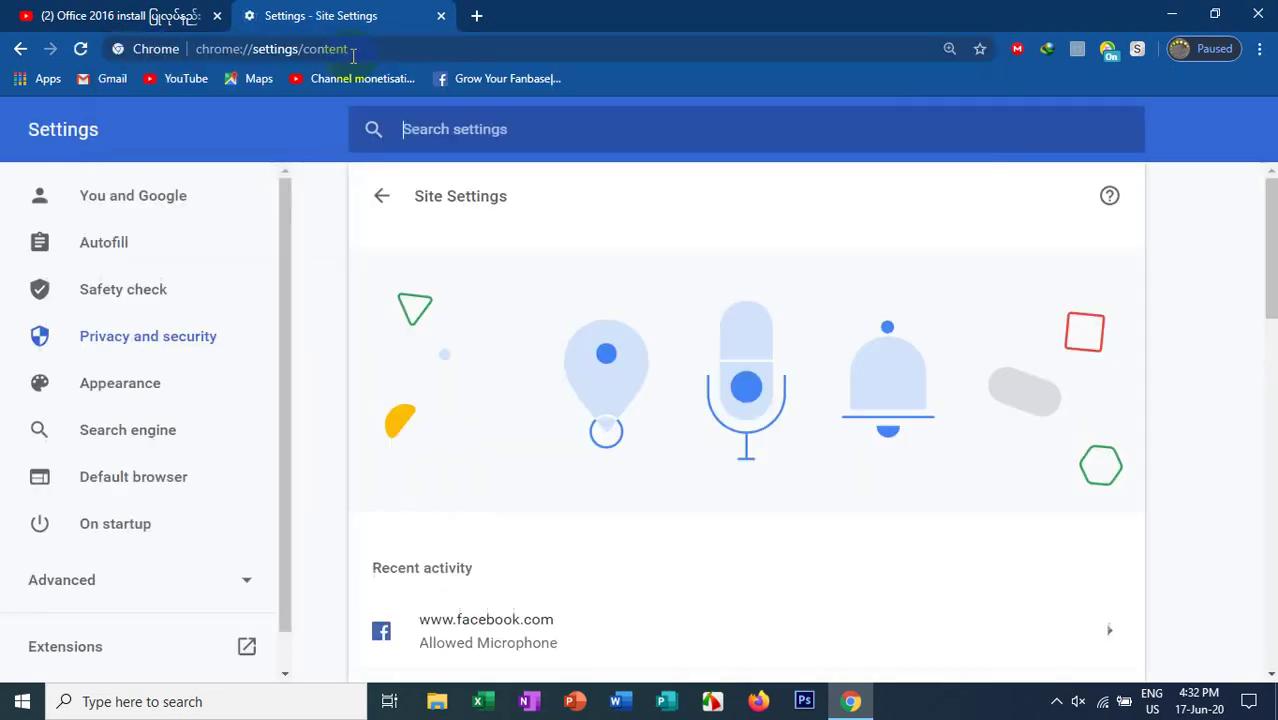
scroll(788, 404, "down", 2)
scroll(860, 370, "down", 3)
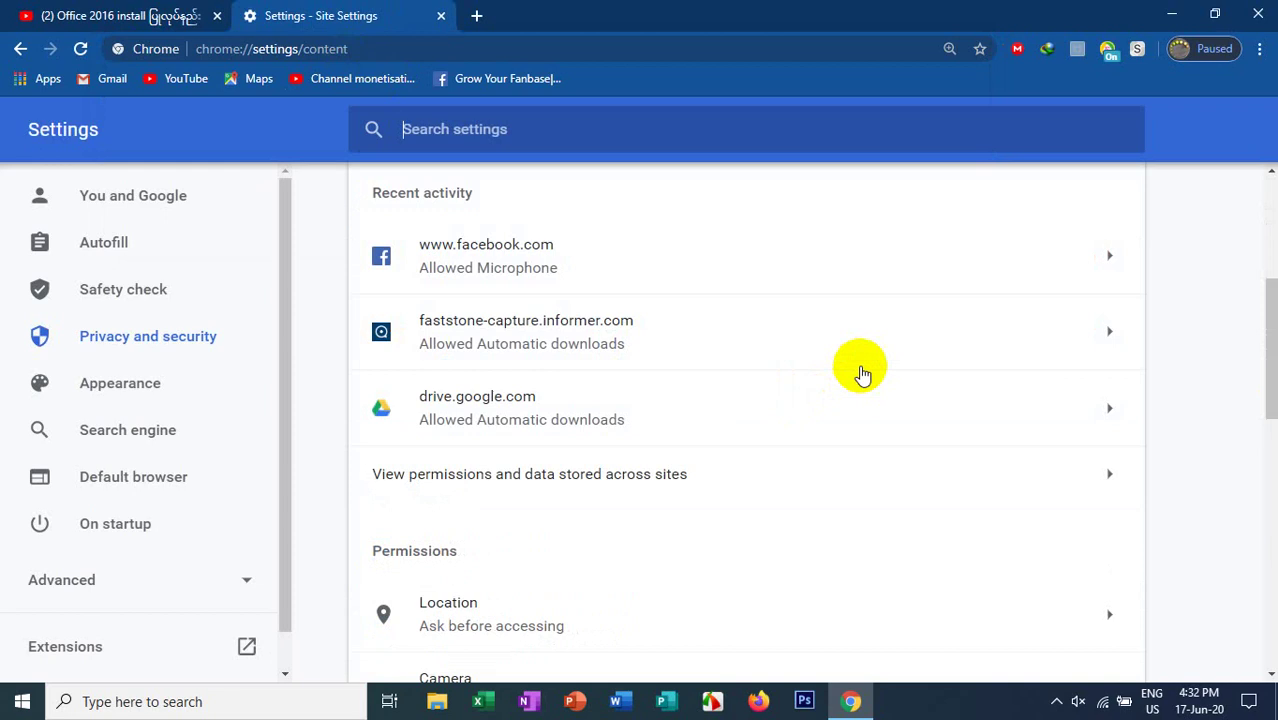
scroll(800, 300, "up", 3)
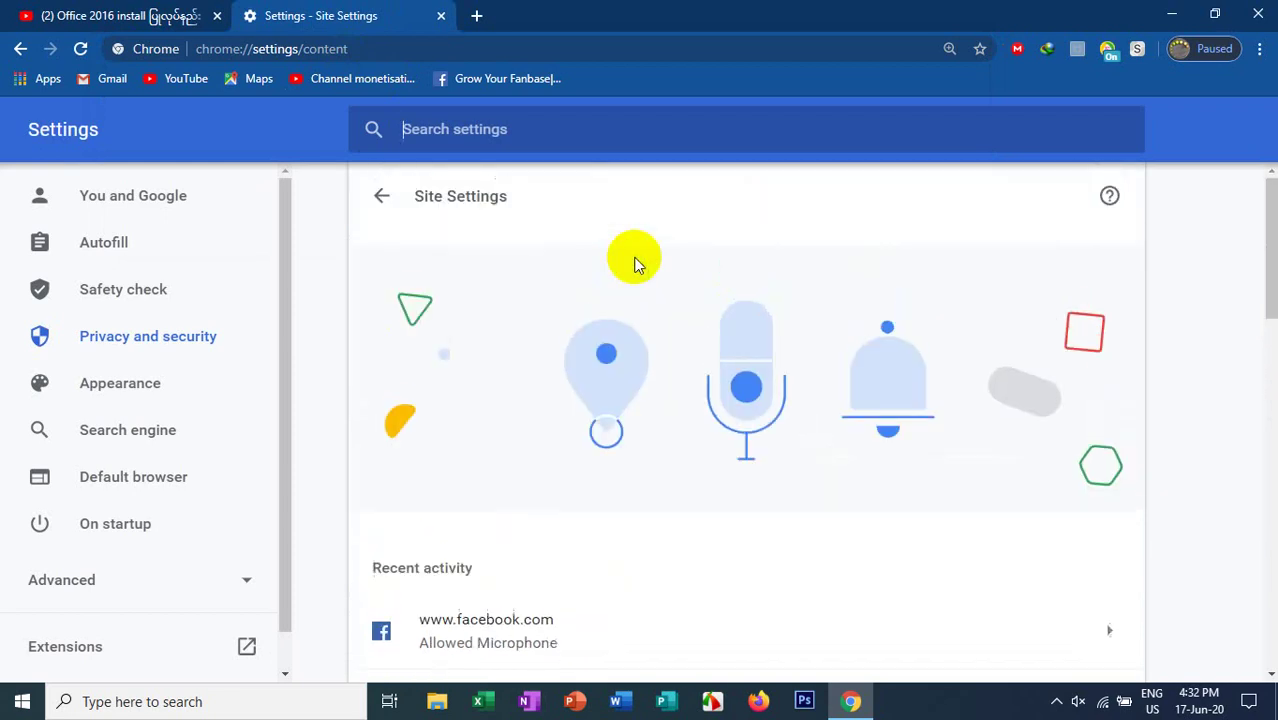
scroll(640, 260, "down", 3)
scroll(632, 265, "down", 4)
scroll(632, 255, "down", 1)
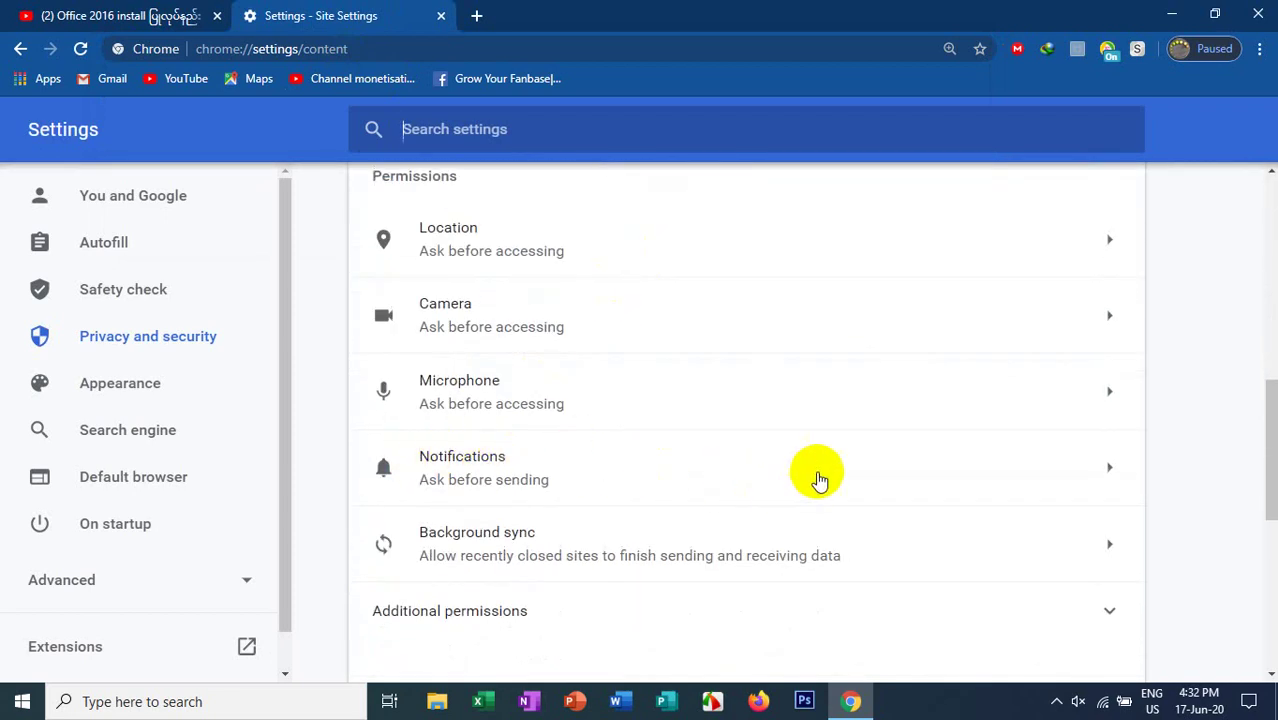
left_click(1112, 469)
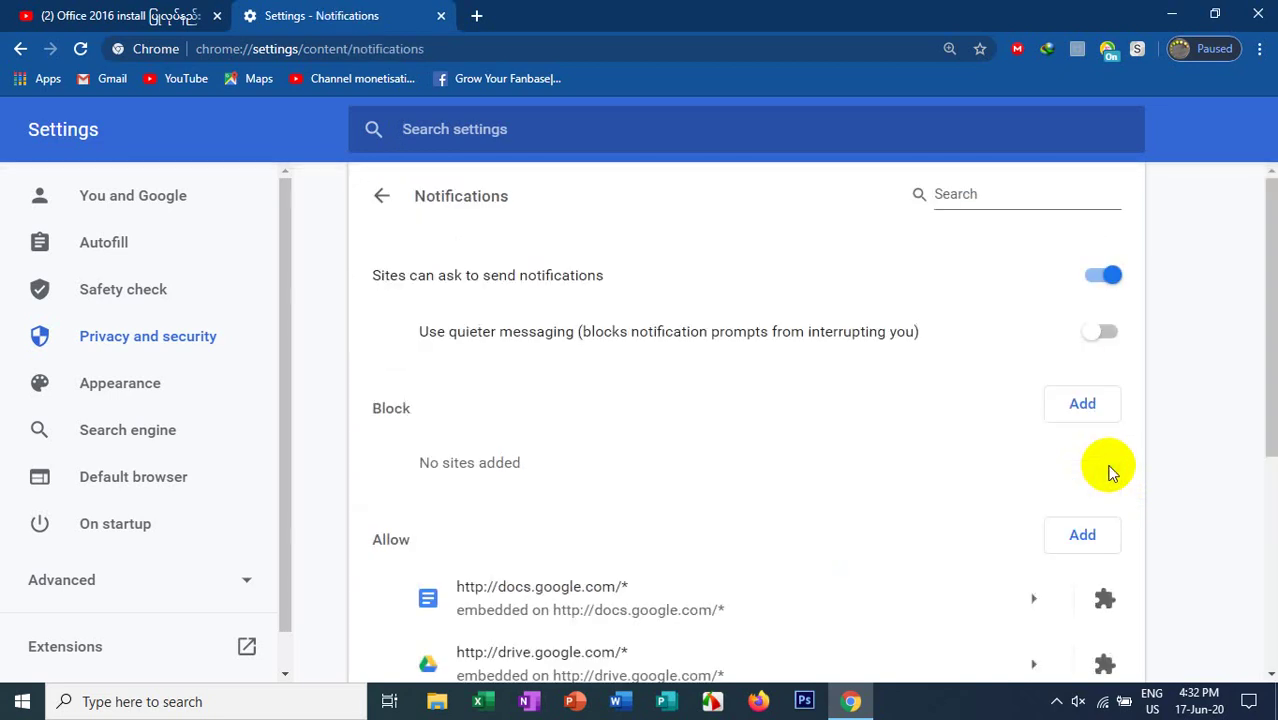
scroll(909, 399, "down", 3)
scroll(920, 380, "down", 2)
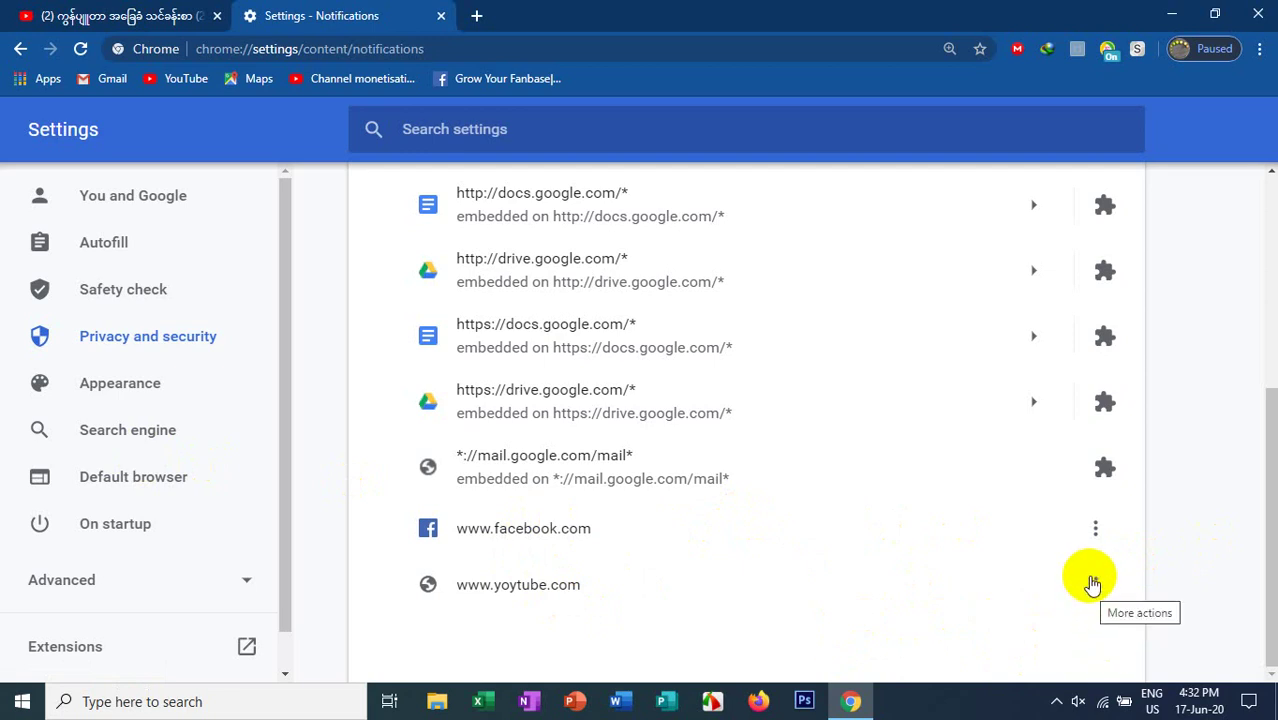
left_click(1095, 584)
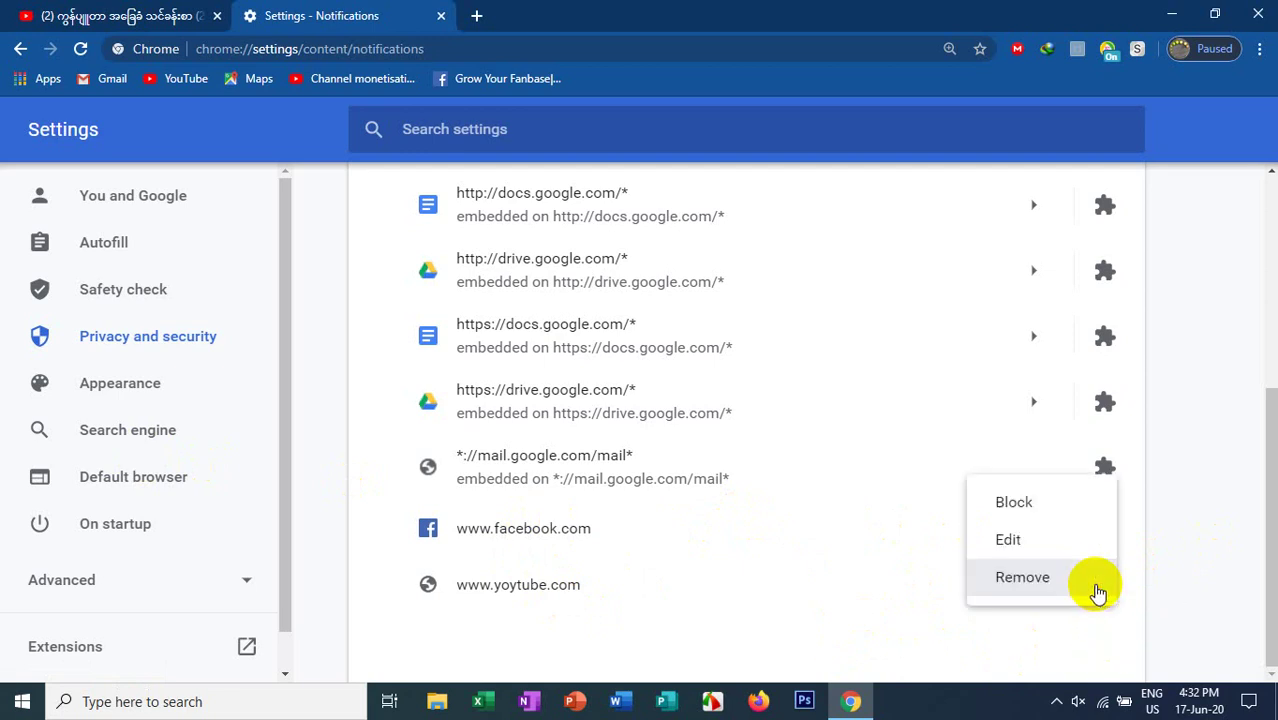
left_click(1010, 577)
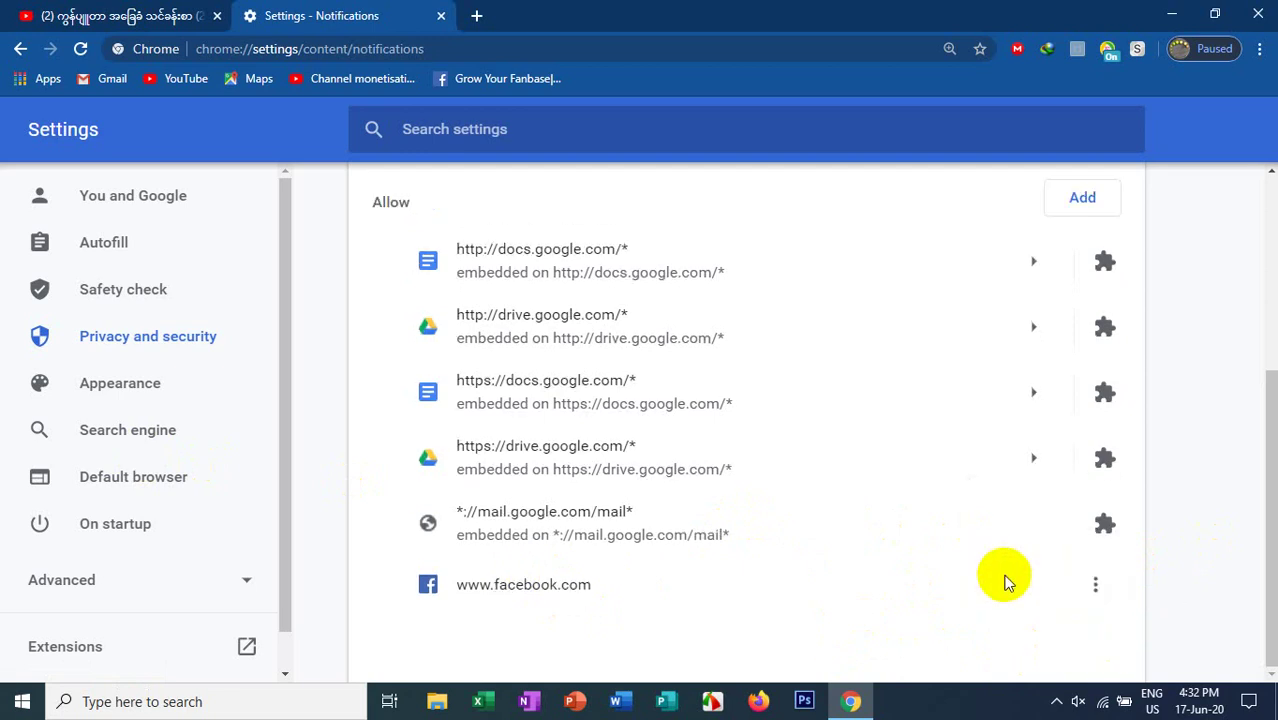
left_click(1097, 586)
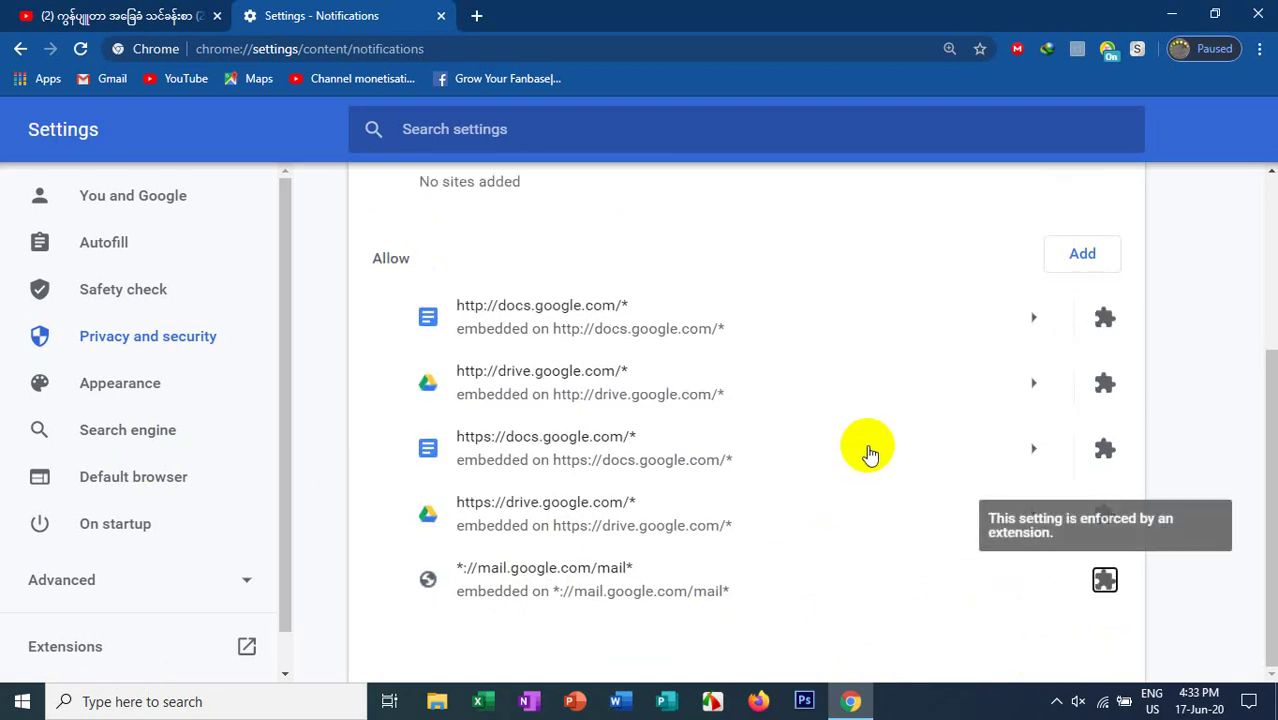
scroll(863, 424, "up", 2)
scroll(863, 424, "up", 1)
scroll(863, 424, "down", 2)
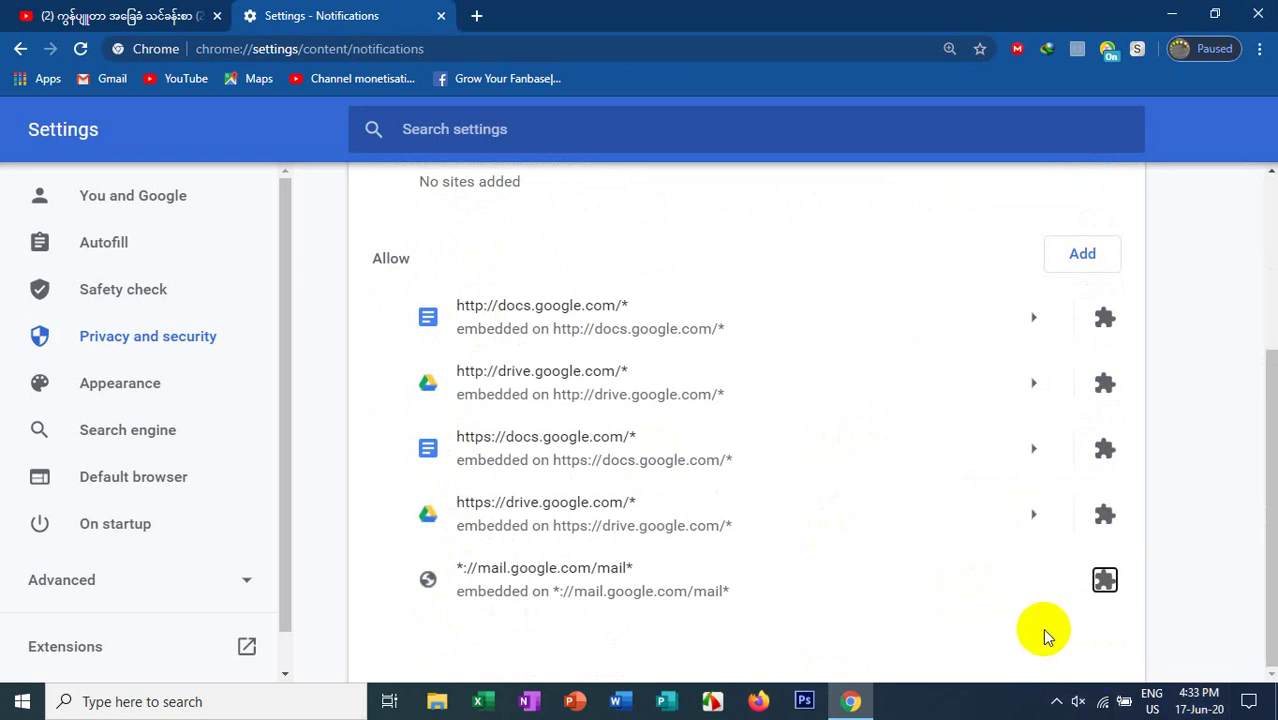
scroll(1038, 630, "up", 4)
scroll(1030, 610, "up", 3)
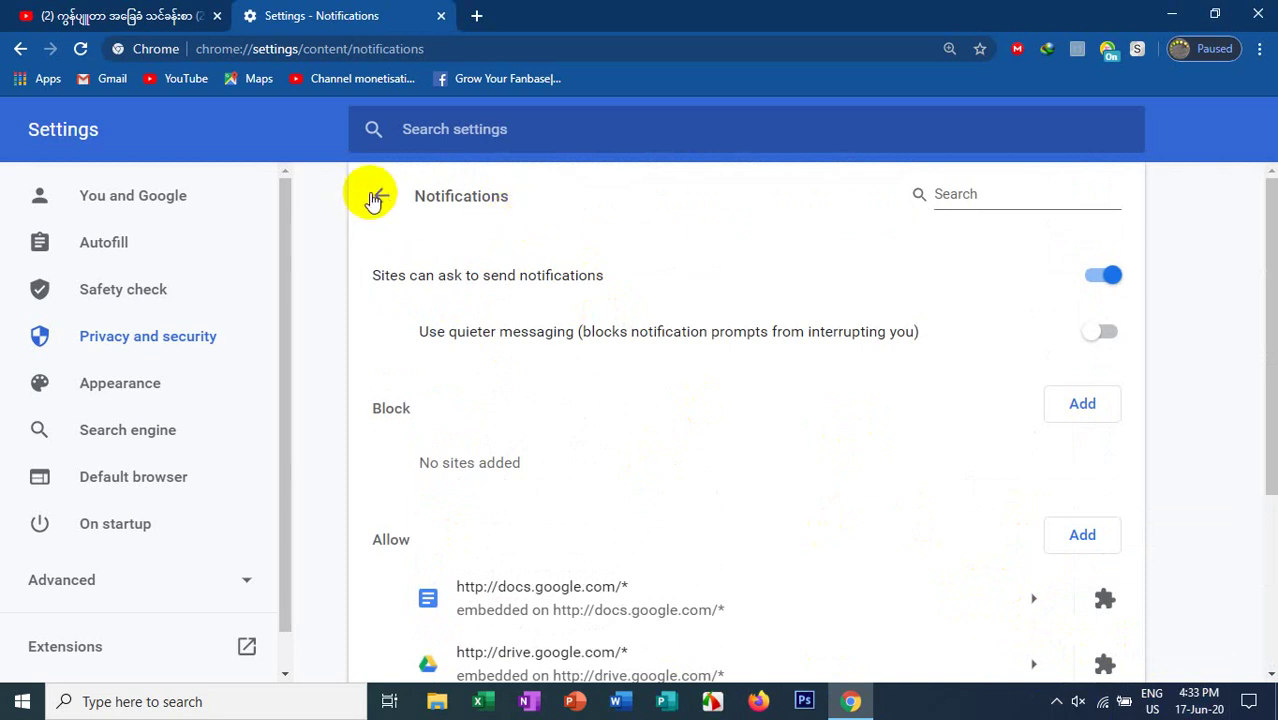
left_click(381, 196)
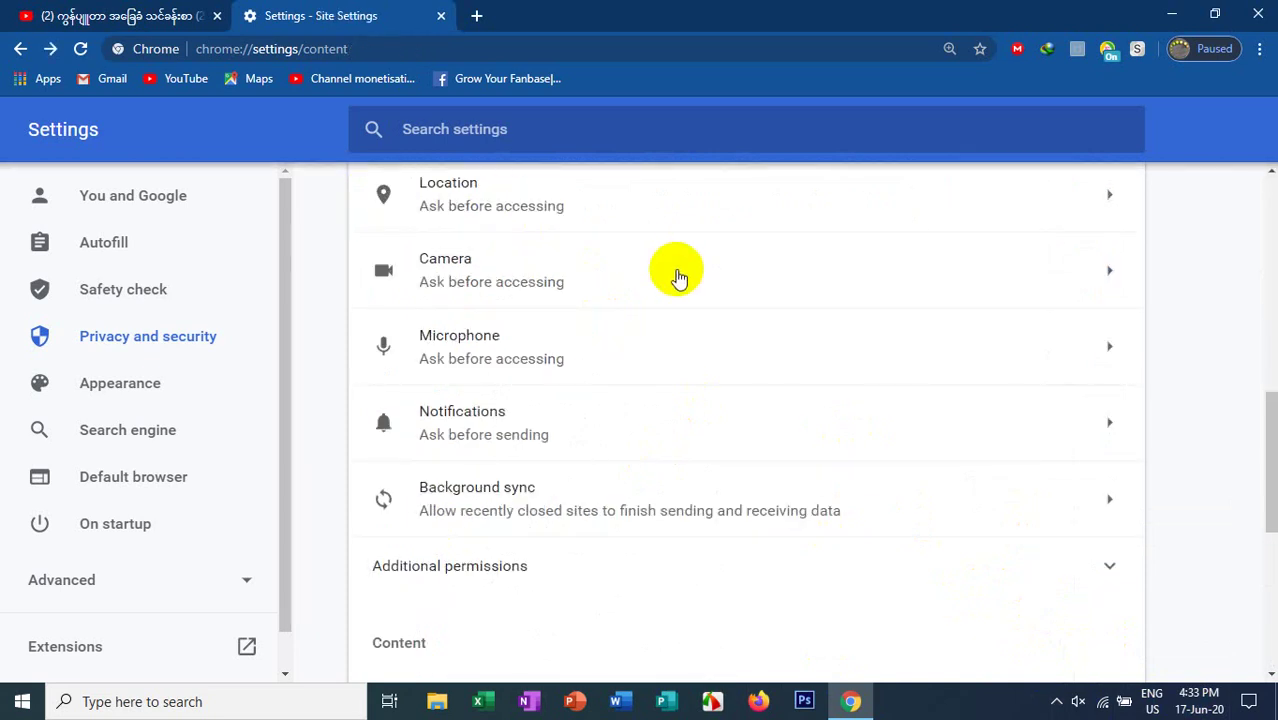
scroll(679, 275, "down", 2)
scroll(680, 280, "down", 1)
scroll(682, 282, "down", 2)
scroll(682, 282, "down", 2)
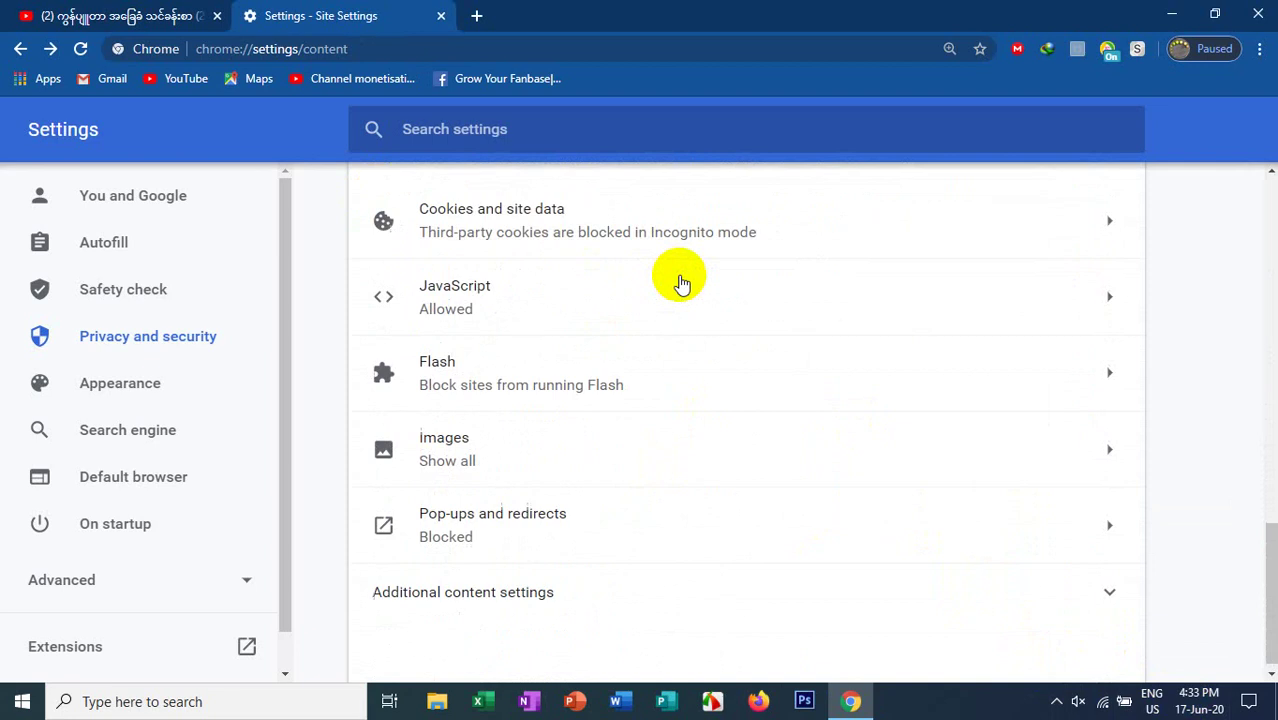
scroll(682, 282, "down", 1)
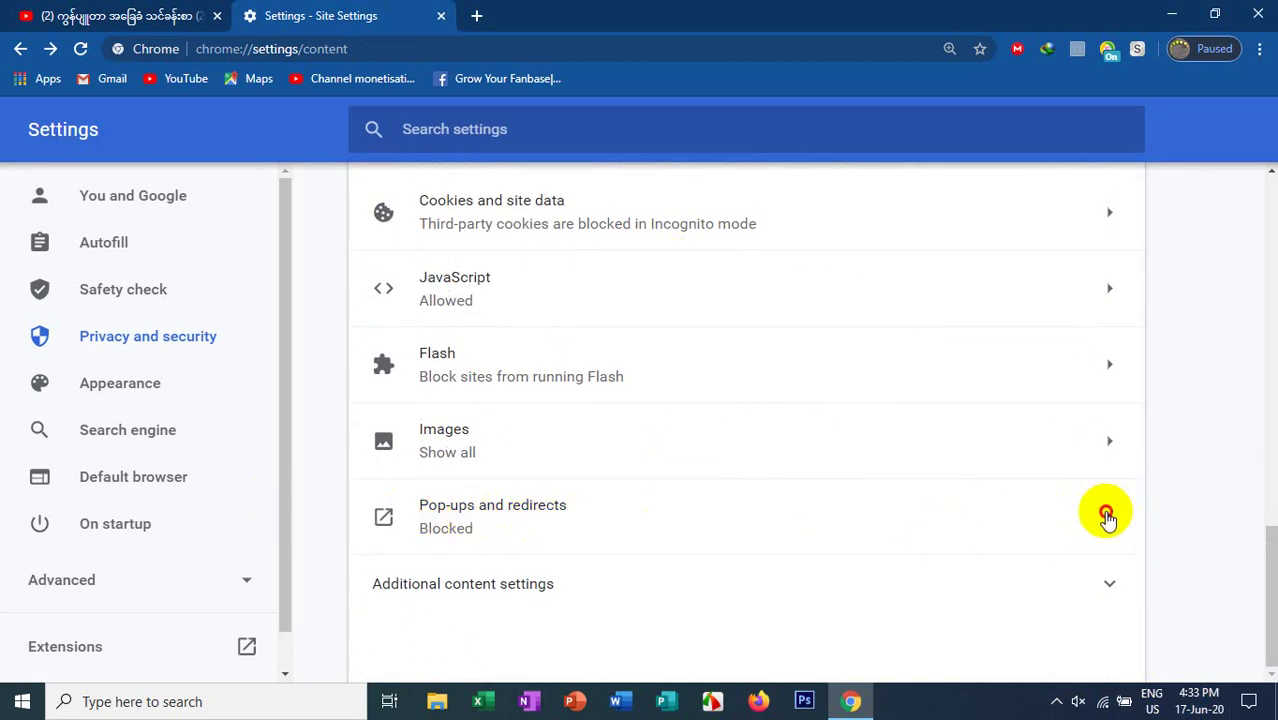
left_click(1104, 516)
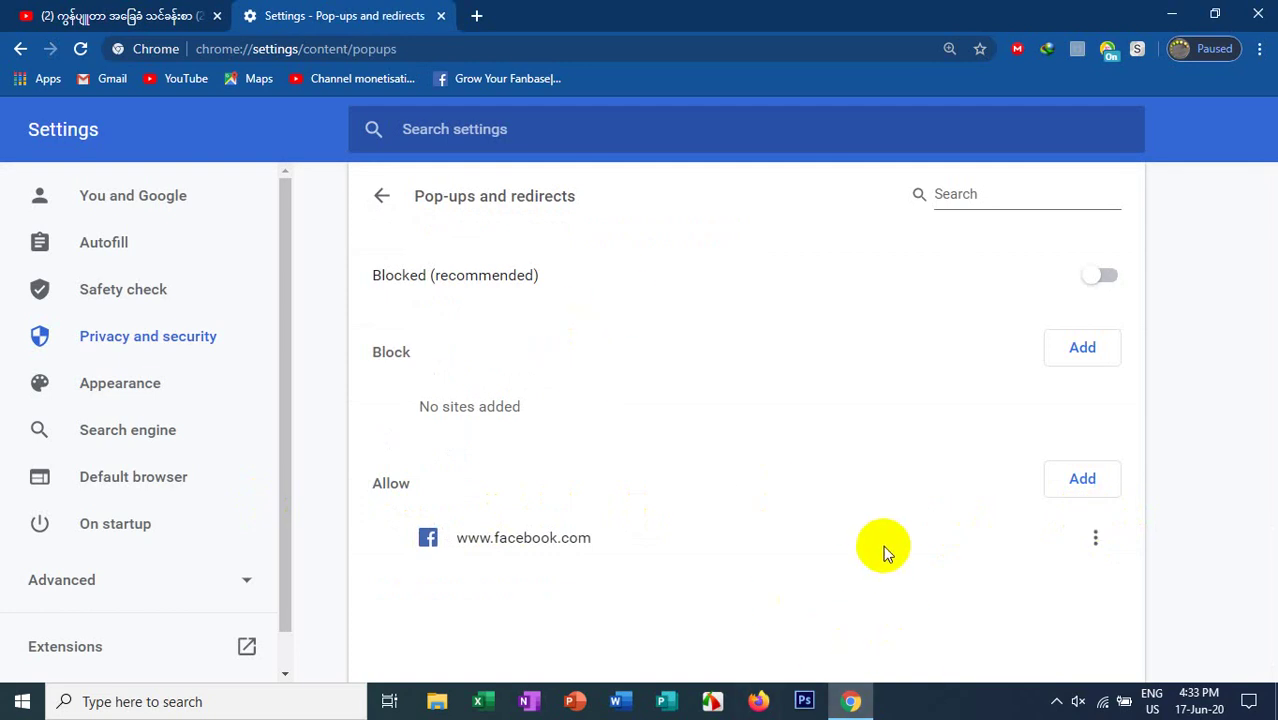
left_click(1098, 540)
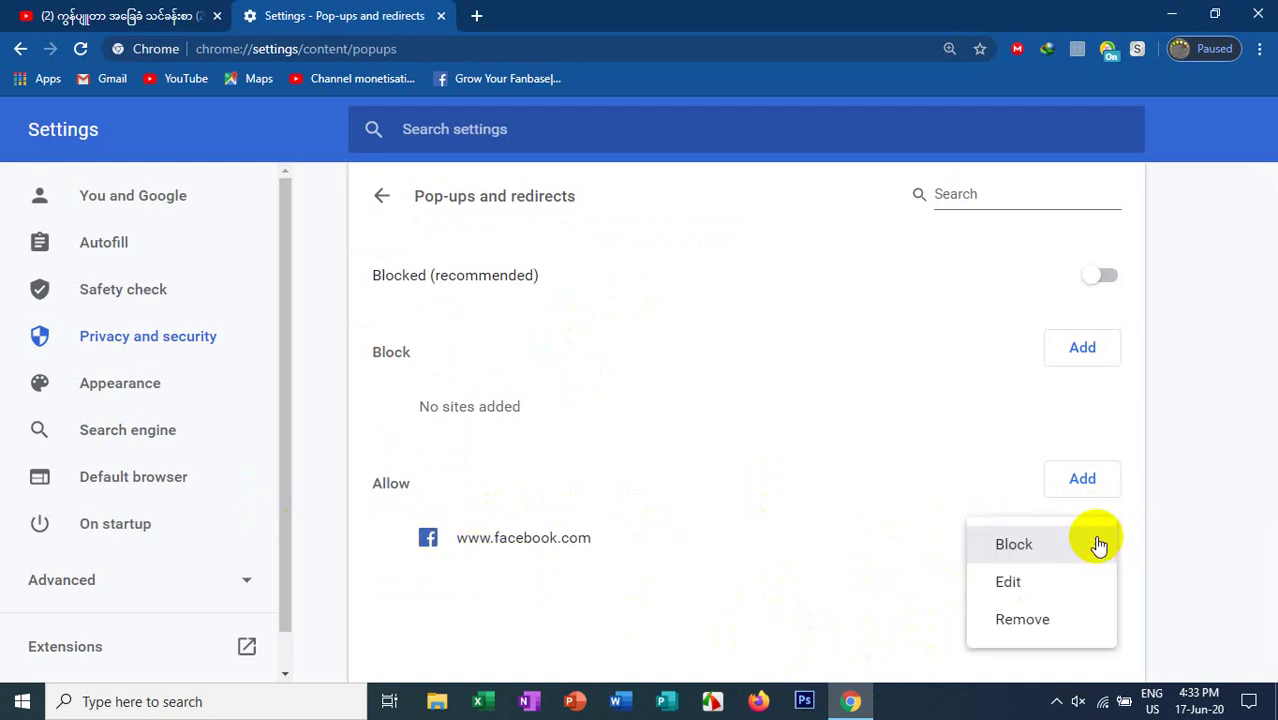
left_click(1030, 619)
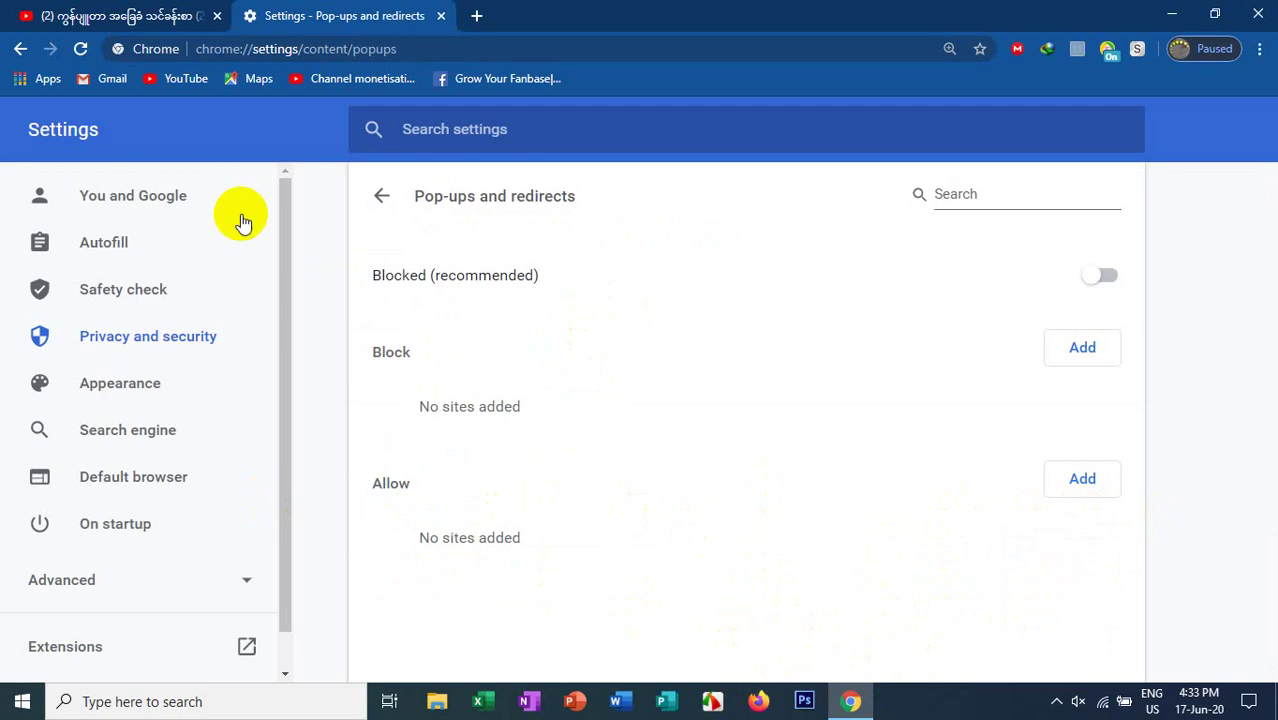
left_click(381, 196)
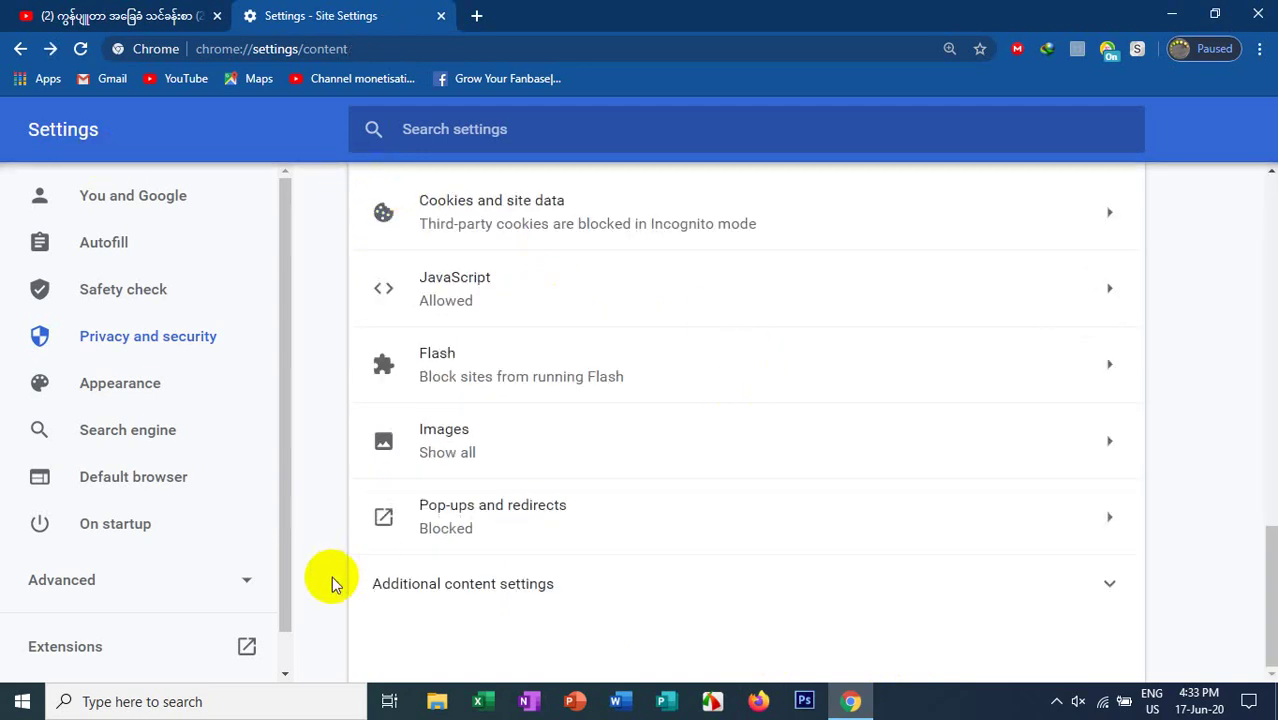
left_click(1111, 585)
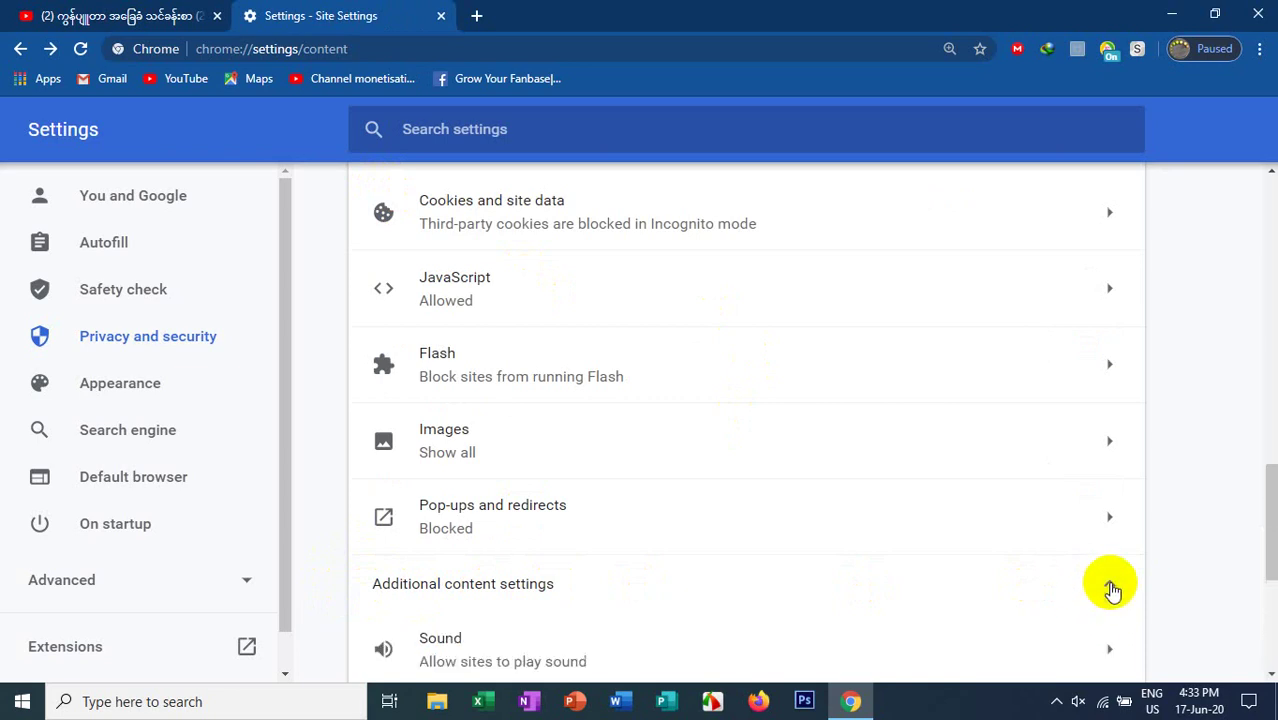
scroll(925, 530, "down", 2)
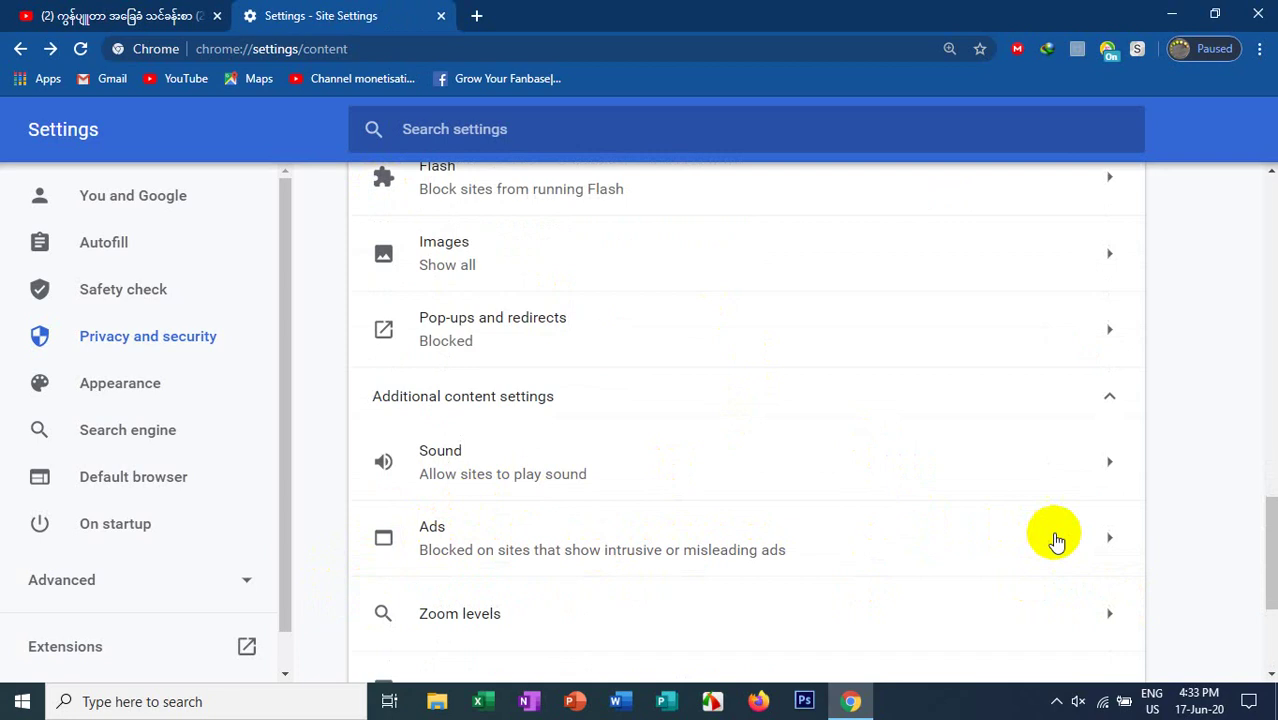
left_click(1109, 540)
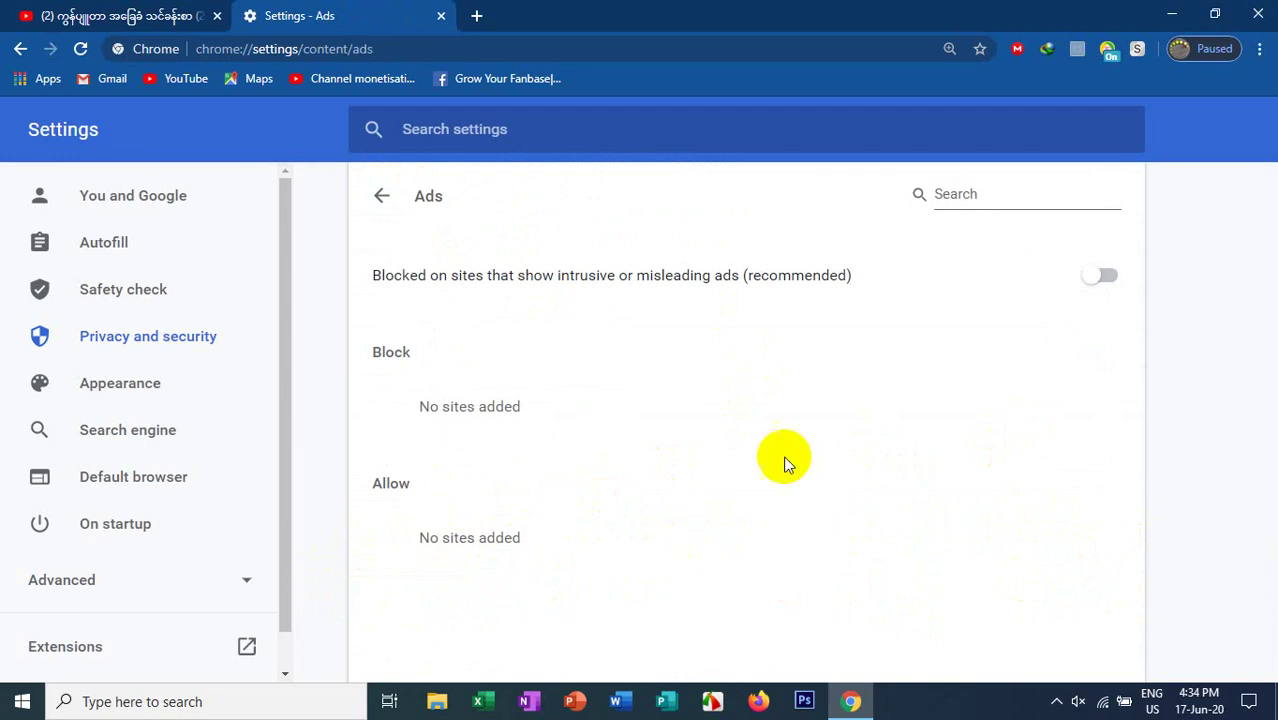
left_click(1100, 275)
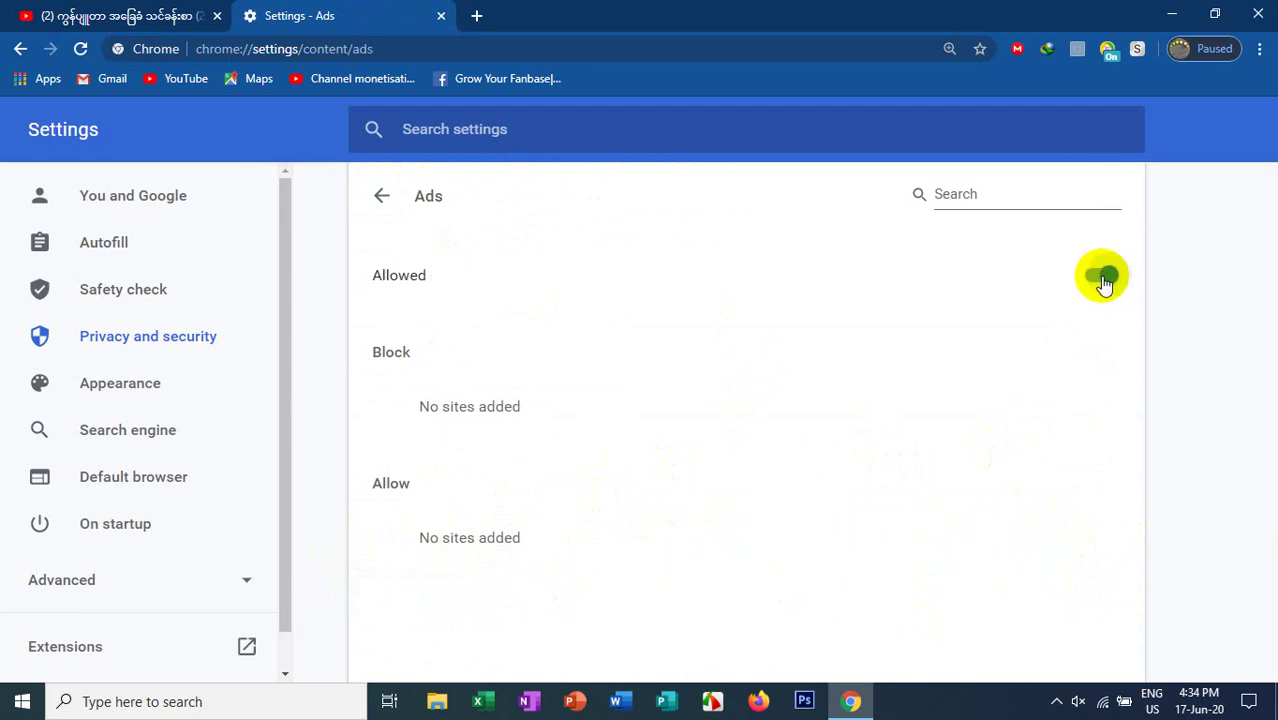
left_click(1100, 275)
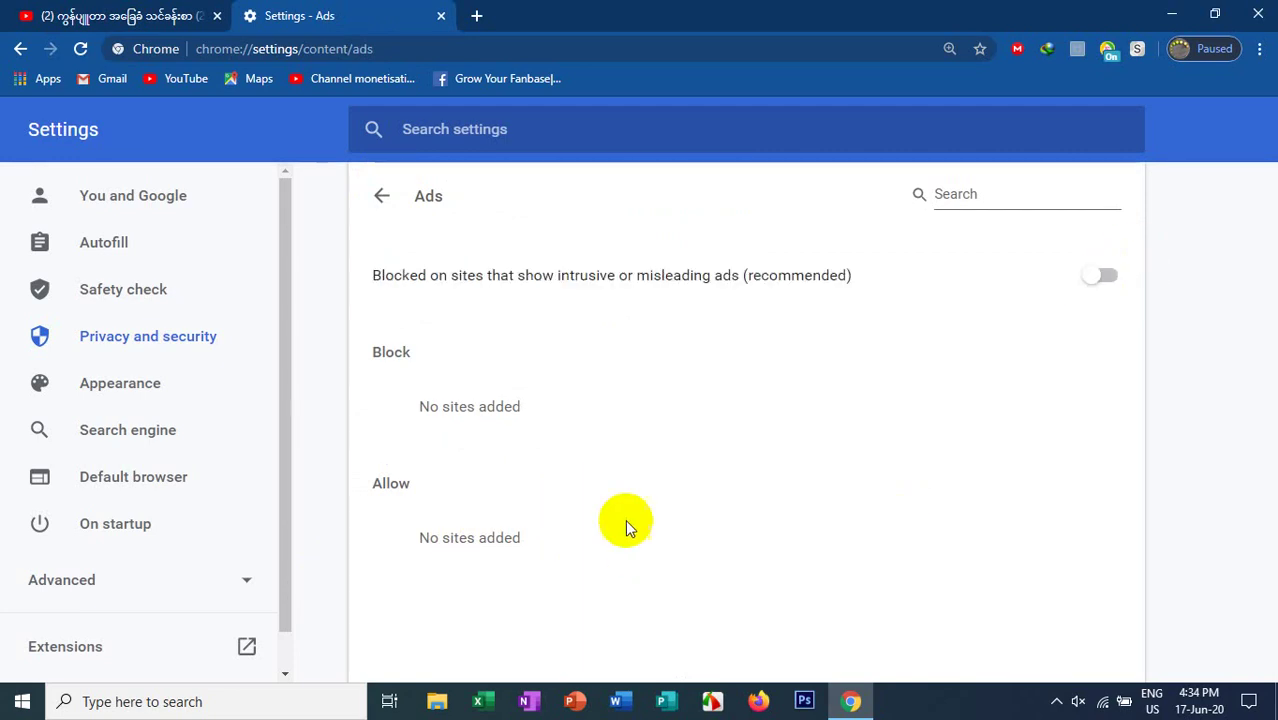
left_click(381, 195)
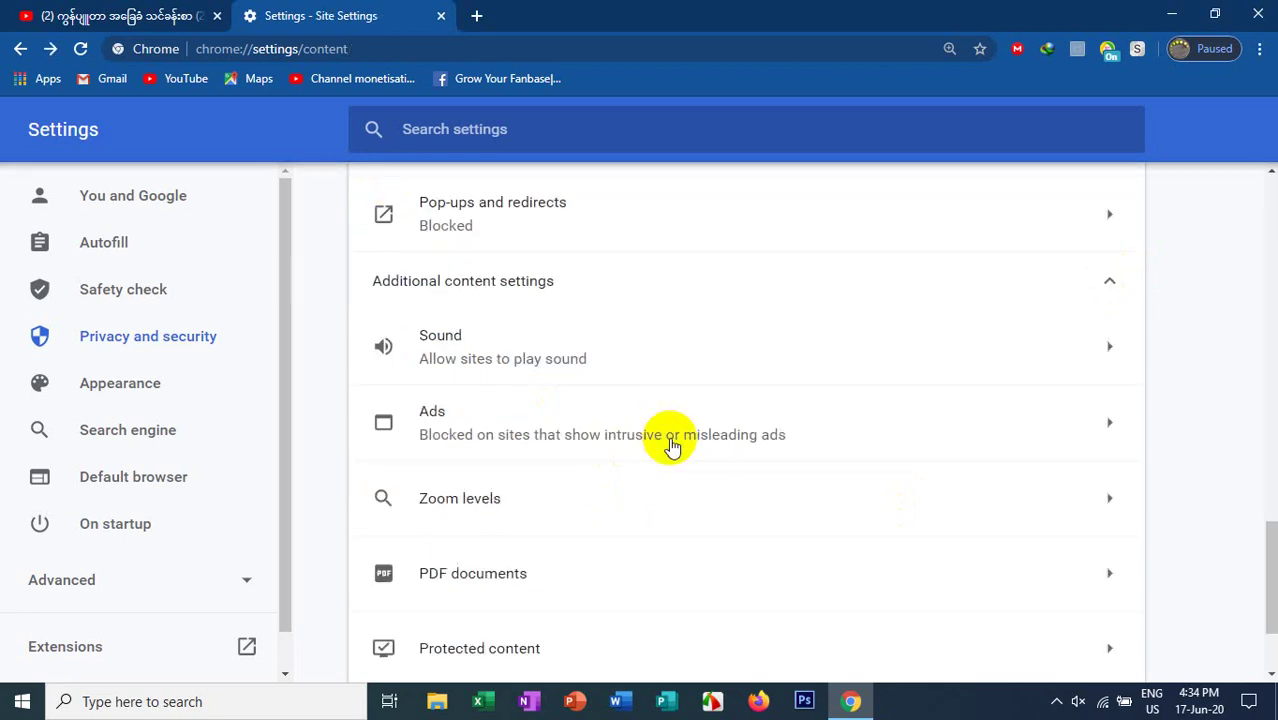
scroll(672, 440, "up", 4)
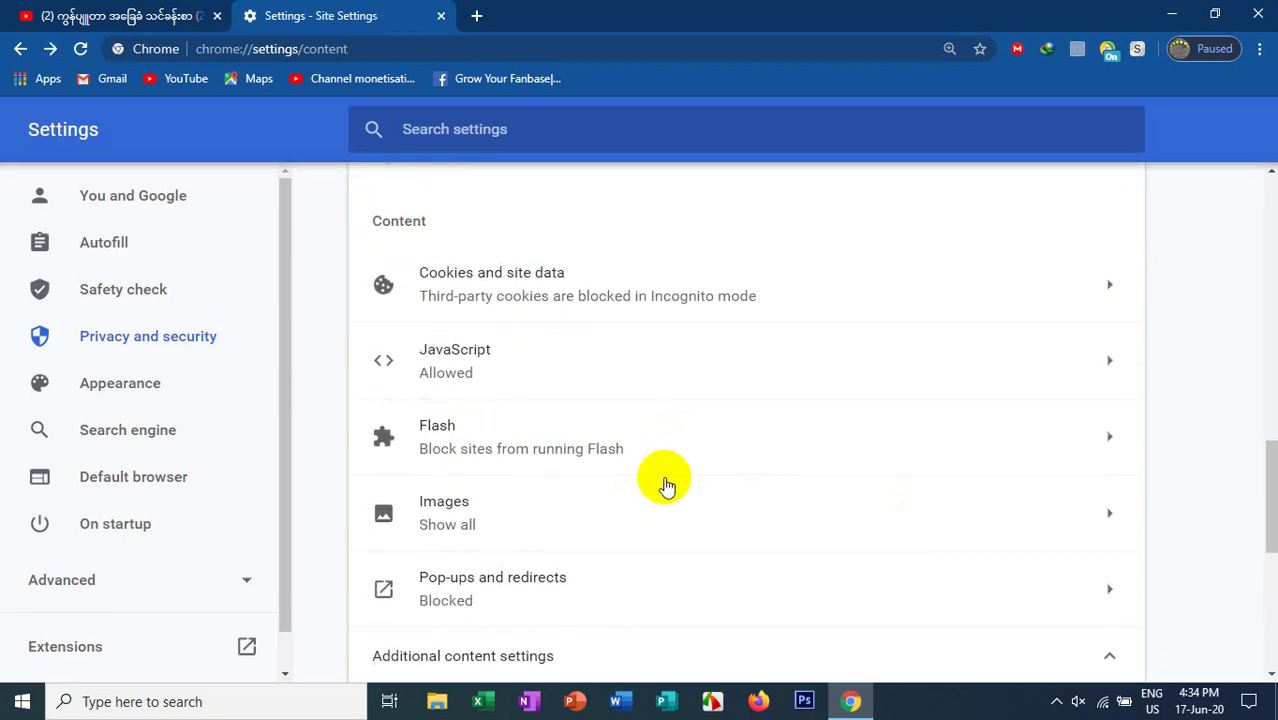
scroll(500, 430, "down", 1)
scroll(480, 320, "up", 4)
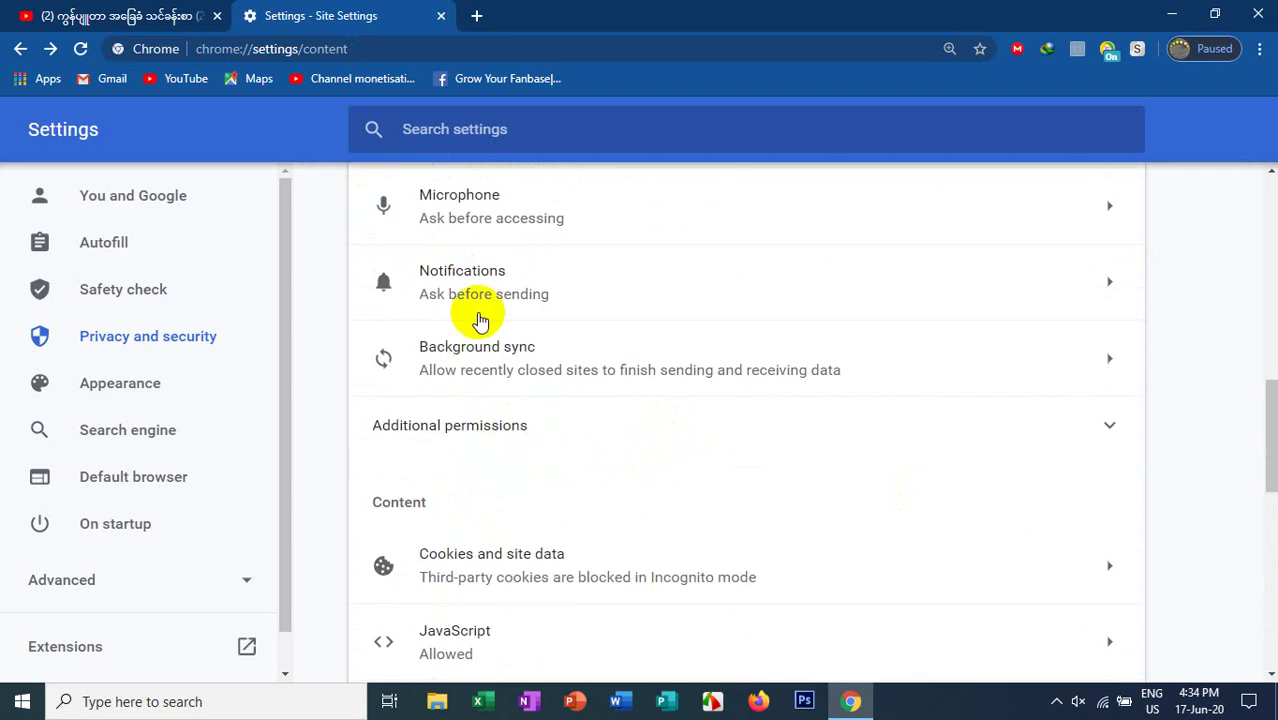
scroll(520, 280, "down", 3)
scroll(530, 290, "down", 2)
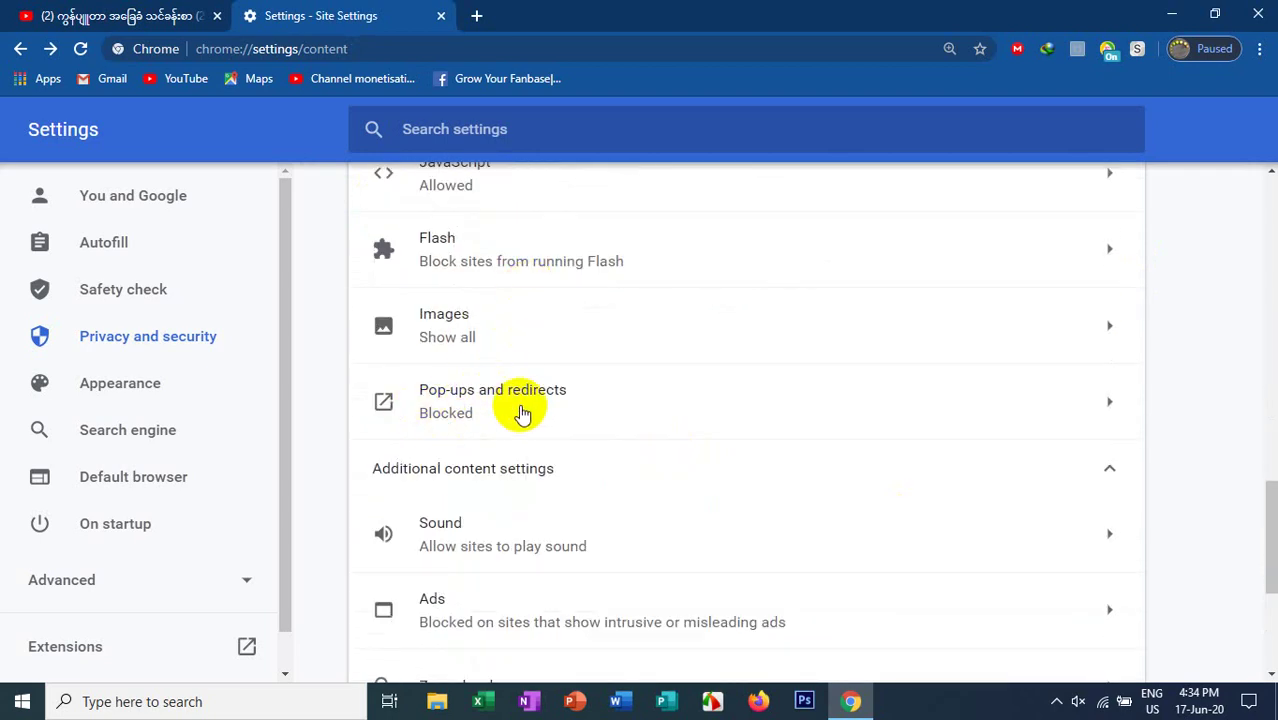
scroll(525, 414, "down", 3)
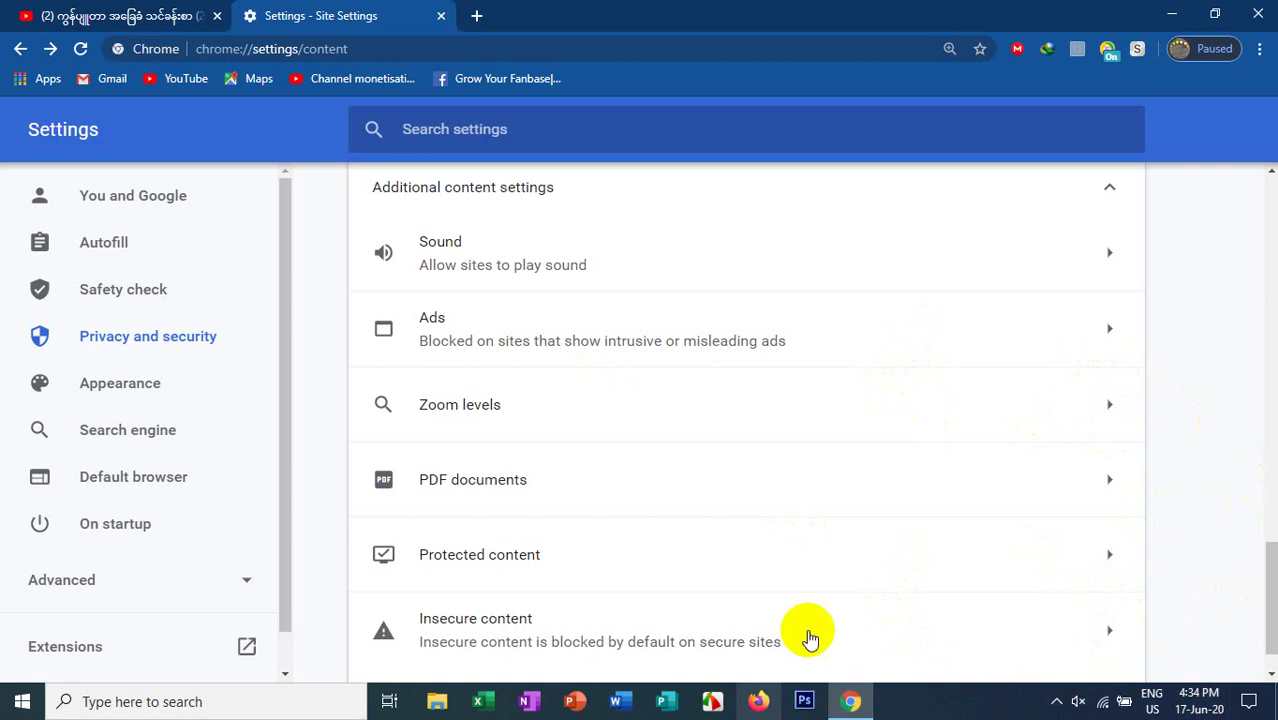
Minimize Chrome and refresh the Windows desktop.
left_click(1175, 15)
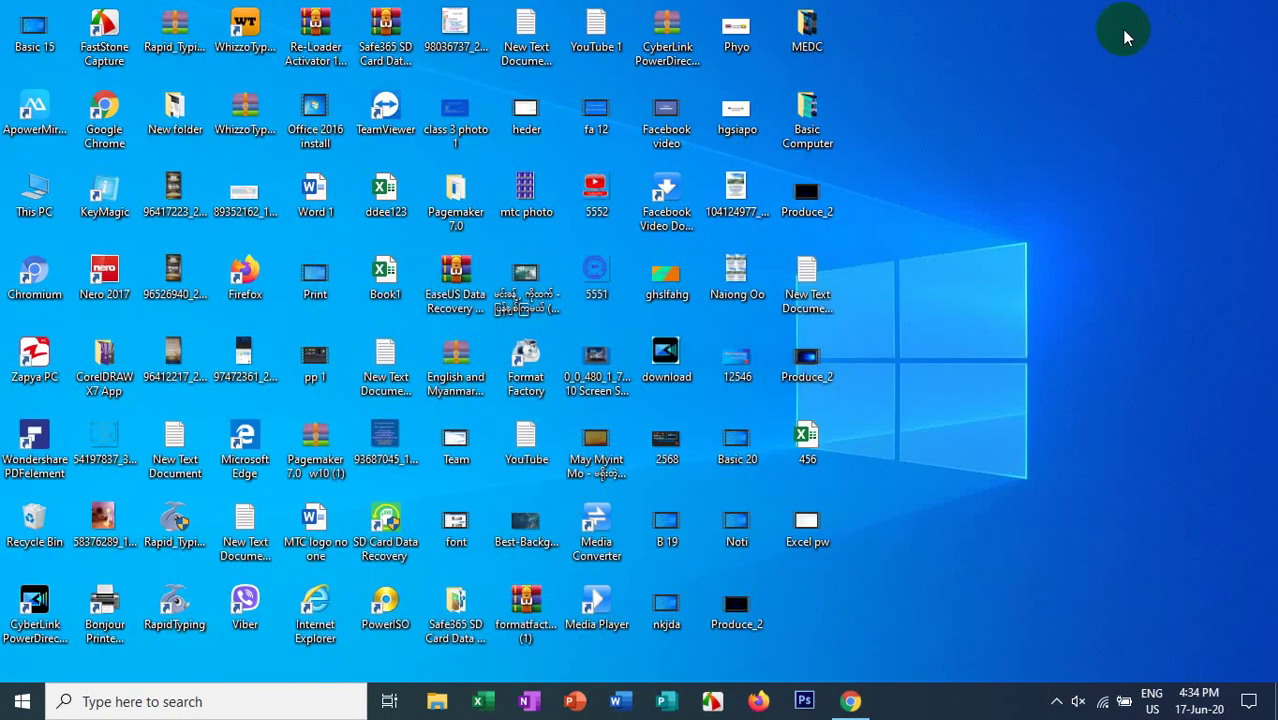
right_click(1121, 34)
left_click(1035, 71)
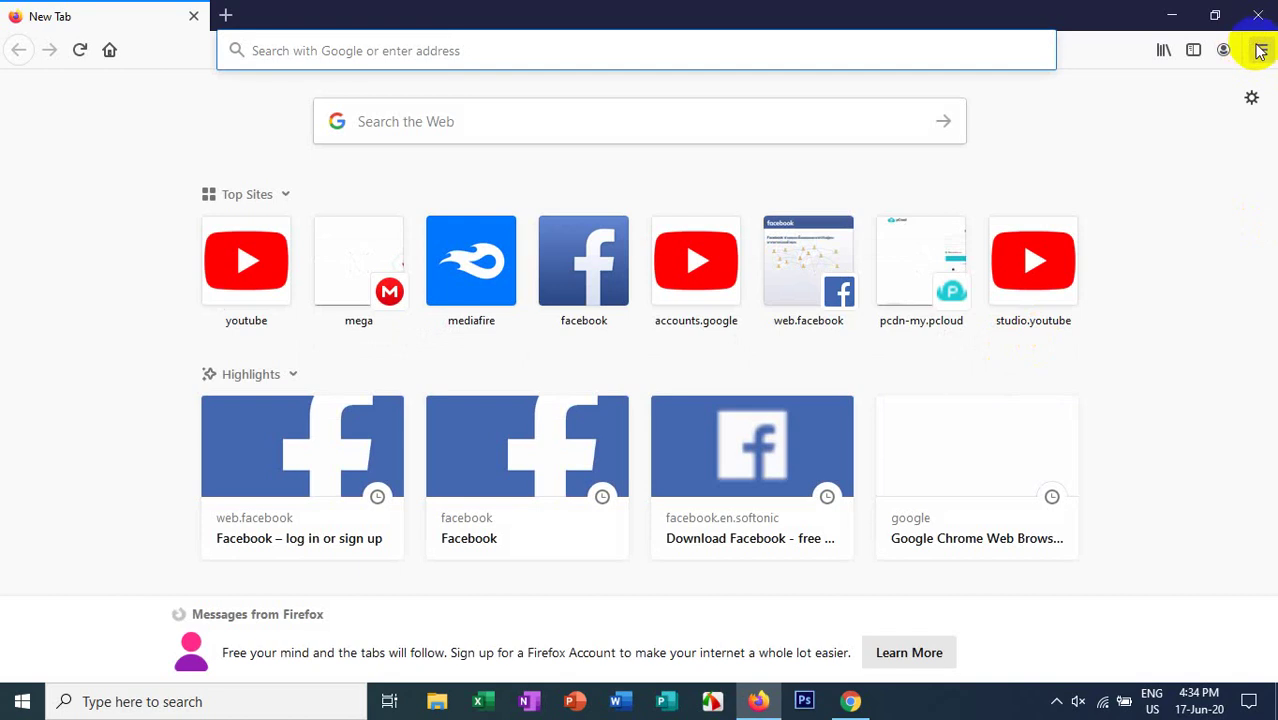
In Firefox, open Options, return to the new tab, and reveal the menu bar.
left_click(1263, 52)
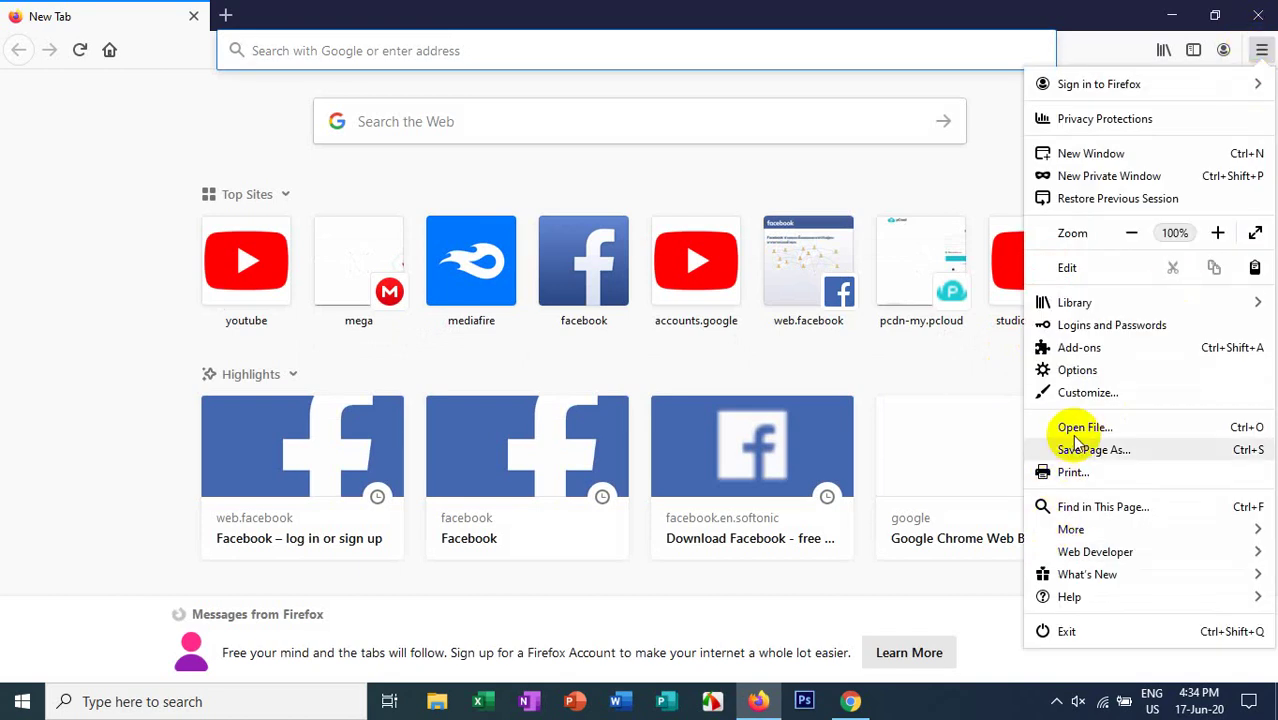
left_click(1078, 370)
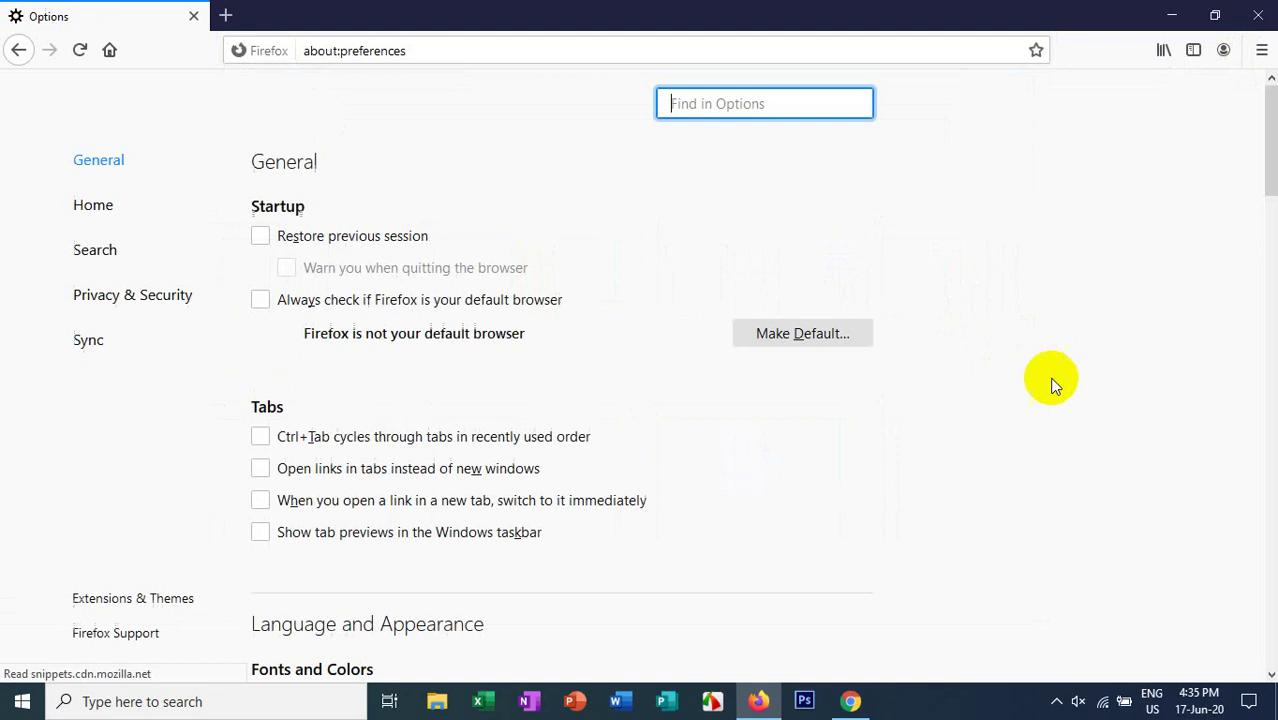
left_click(18, 50)
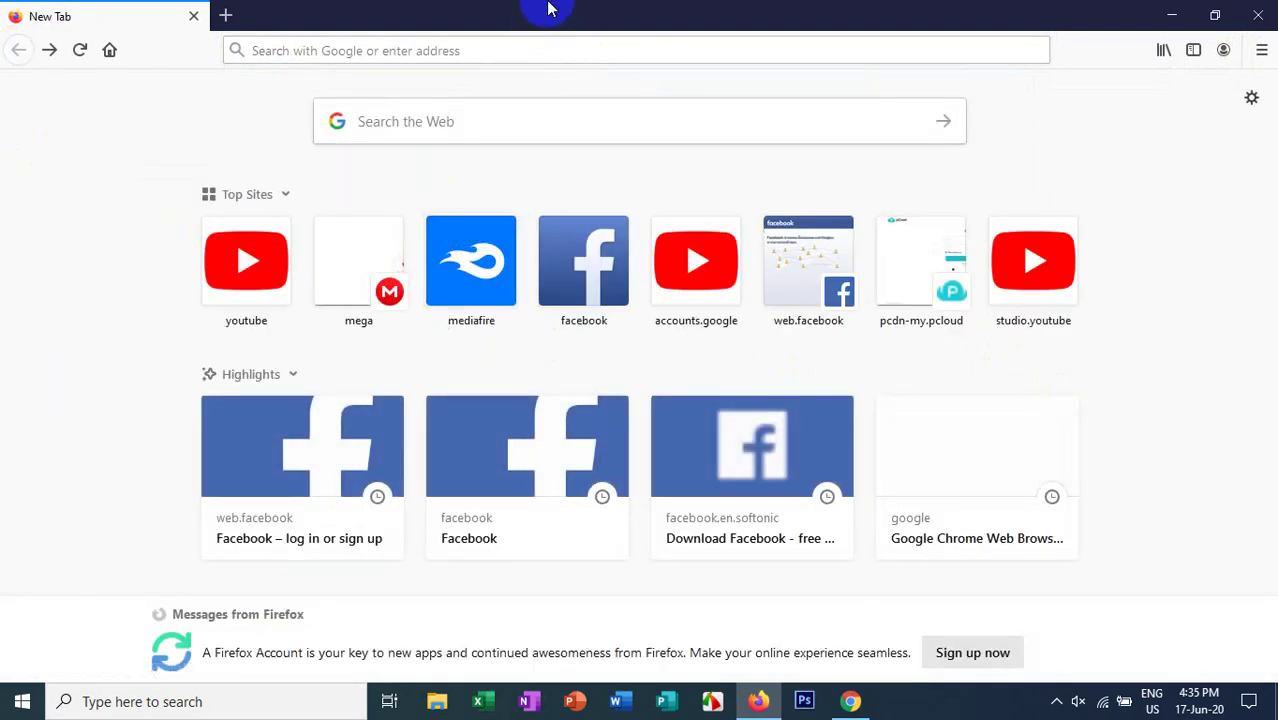
key("alt")
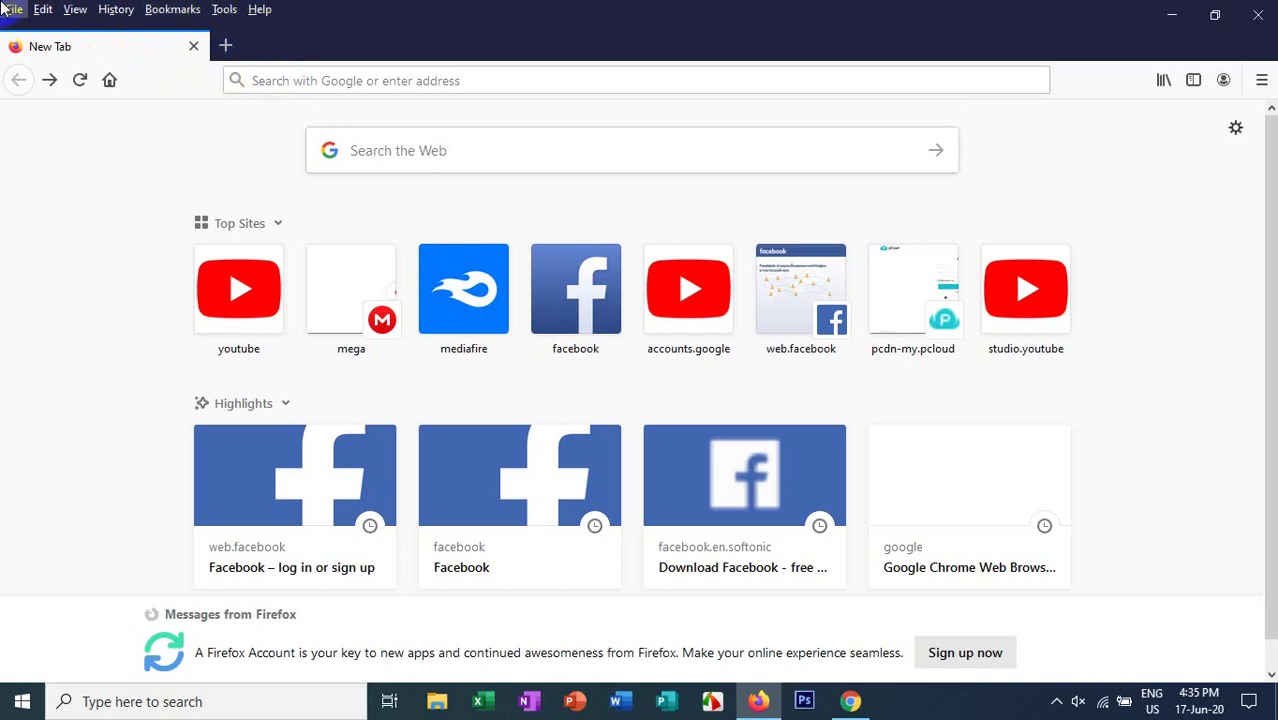
Open Firefox Options from the Tools menu and show Privacy & Security.
left_click(223, 10)
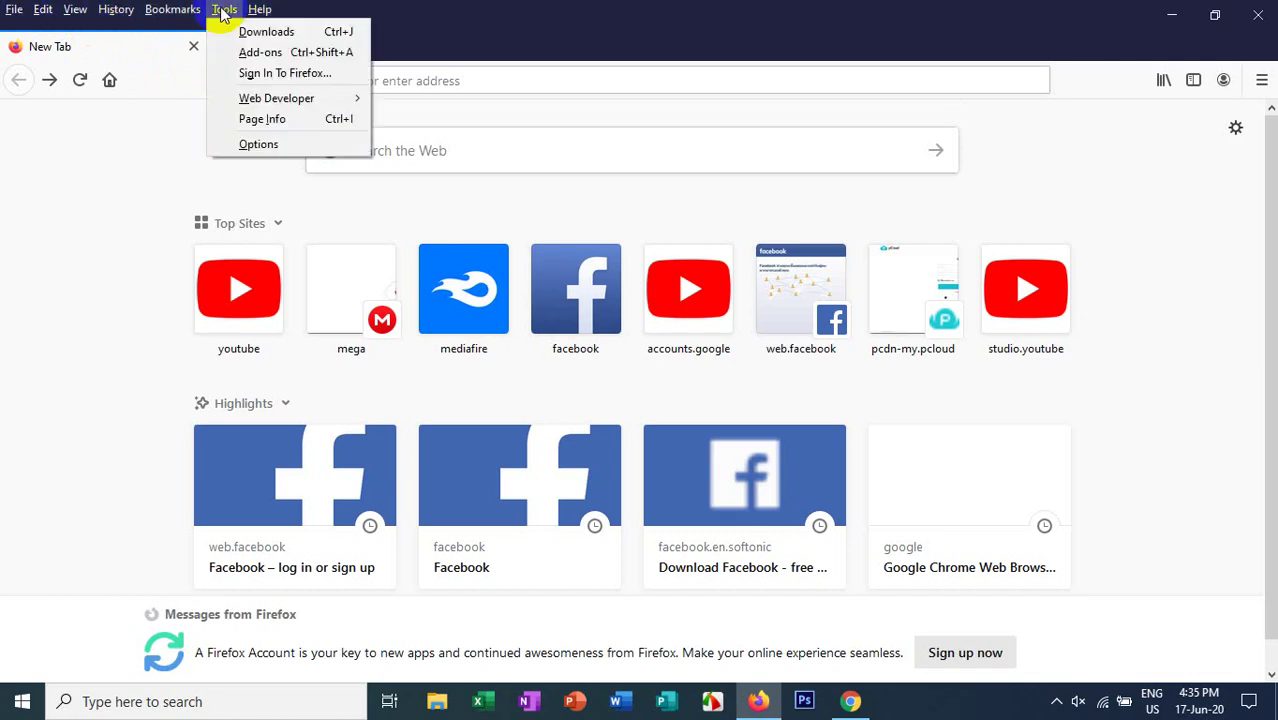
left_click(258, 144)
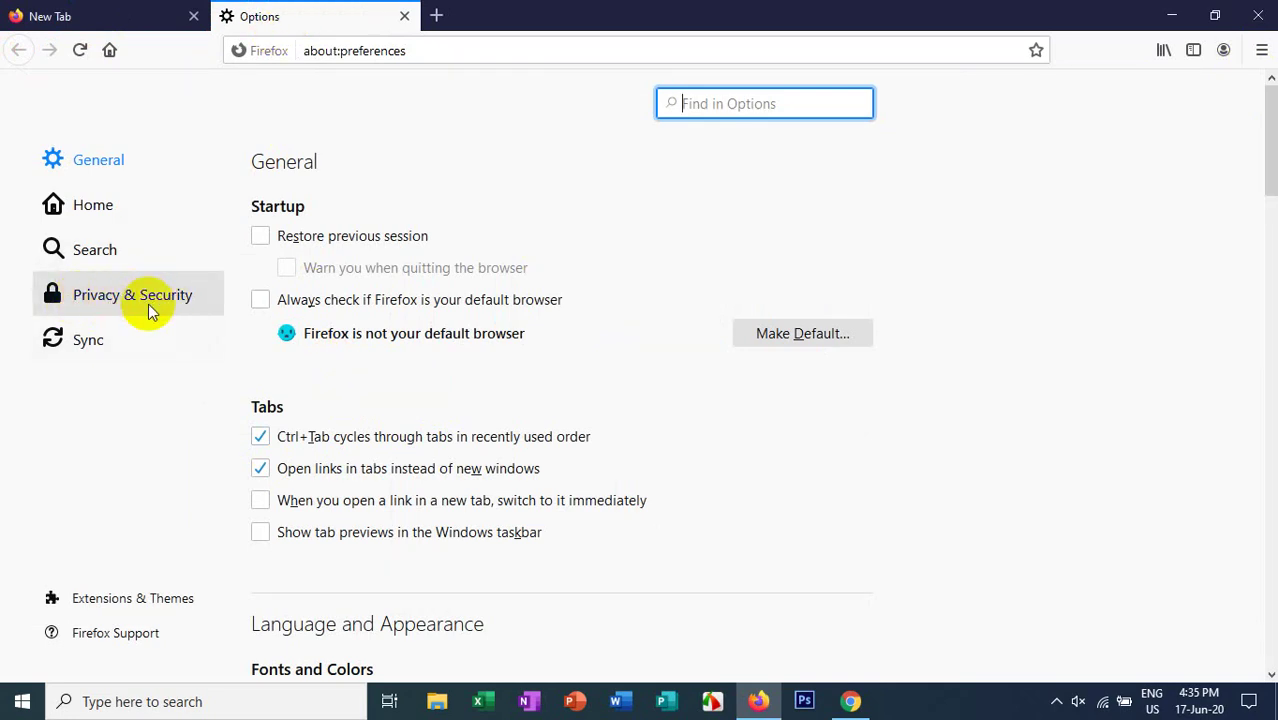
left_click(95, 296)
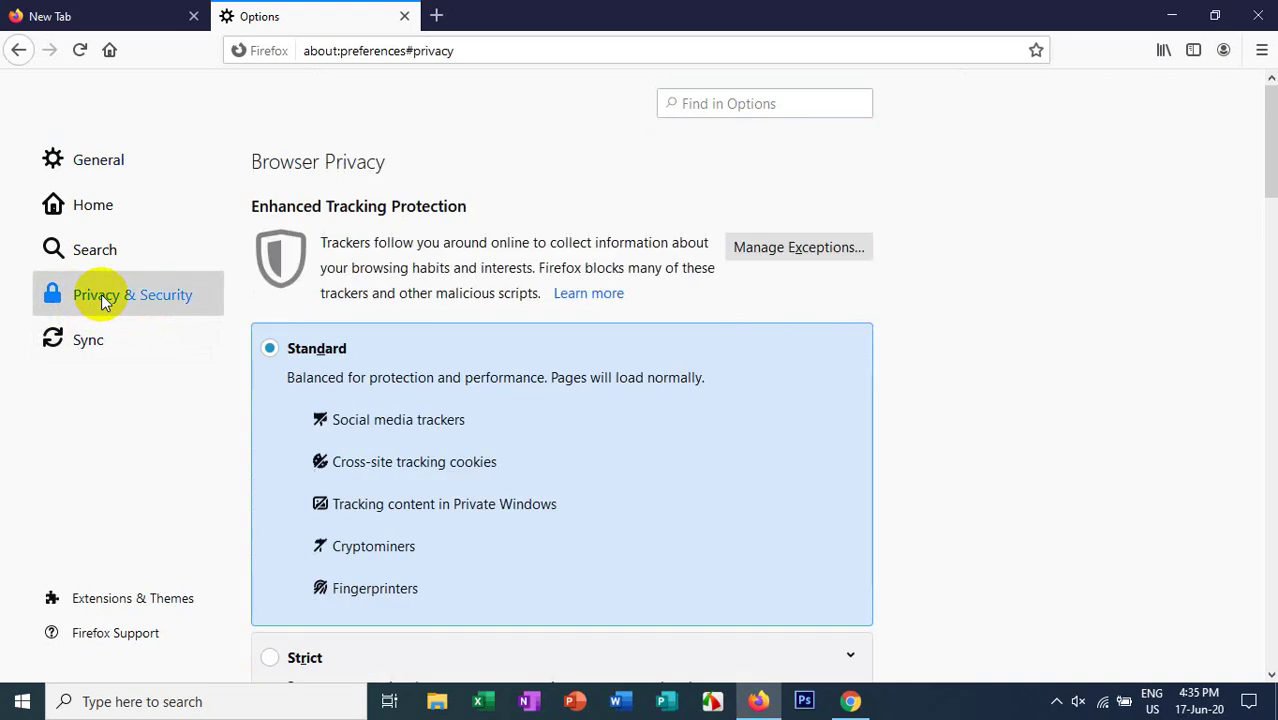
scroll(757, 320, "down", 3)
scroll(757, 320, "down", 3)
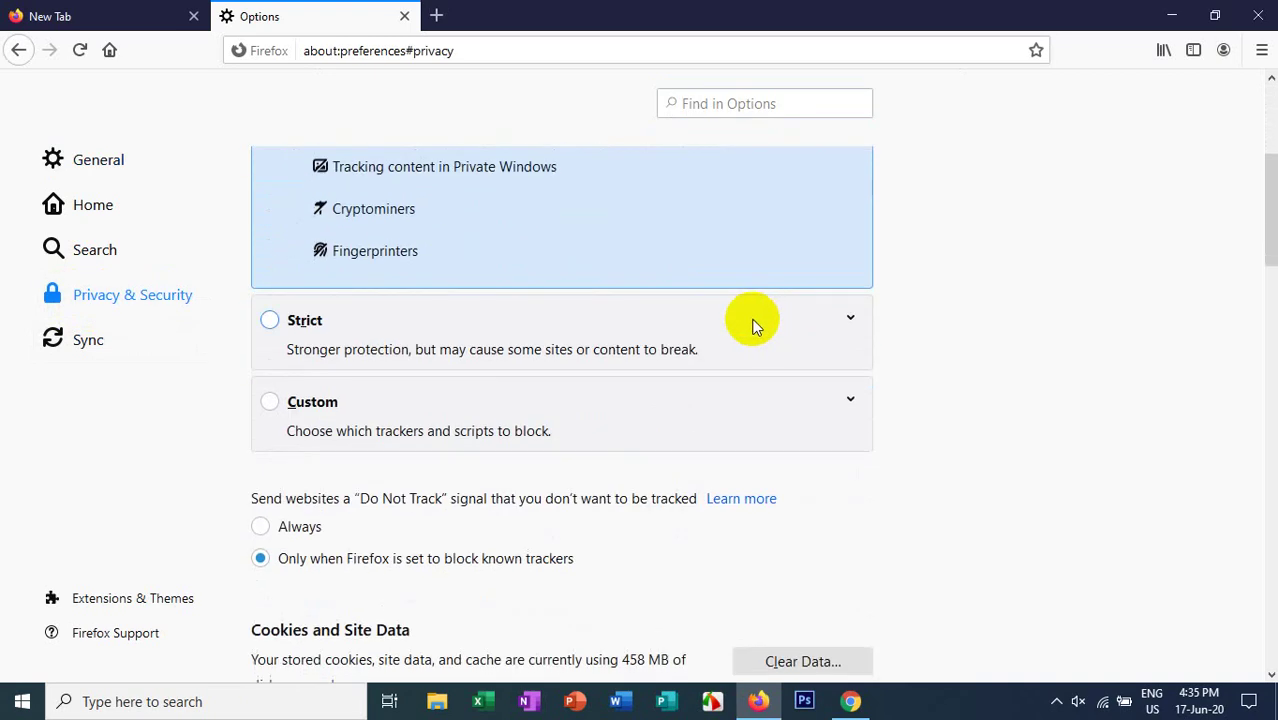
scroll(628, 300, "down", 2)
scroll(627, 290, "down", 2)
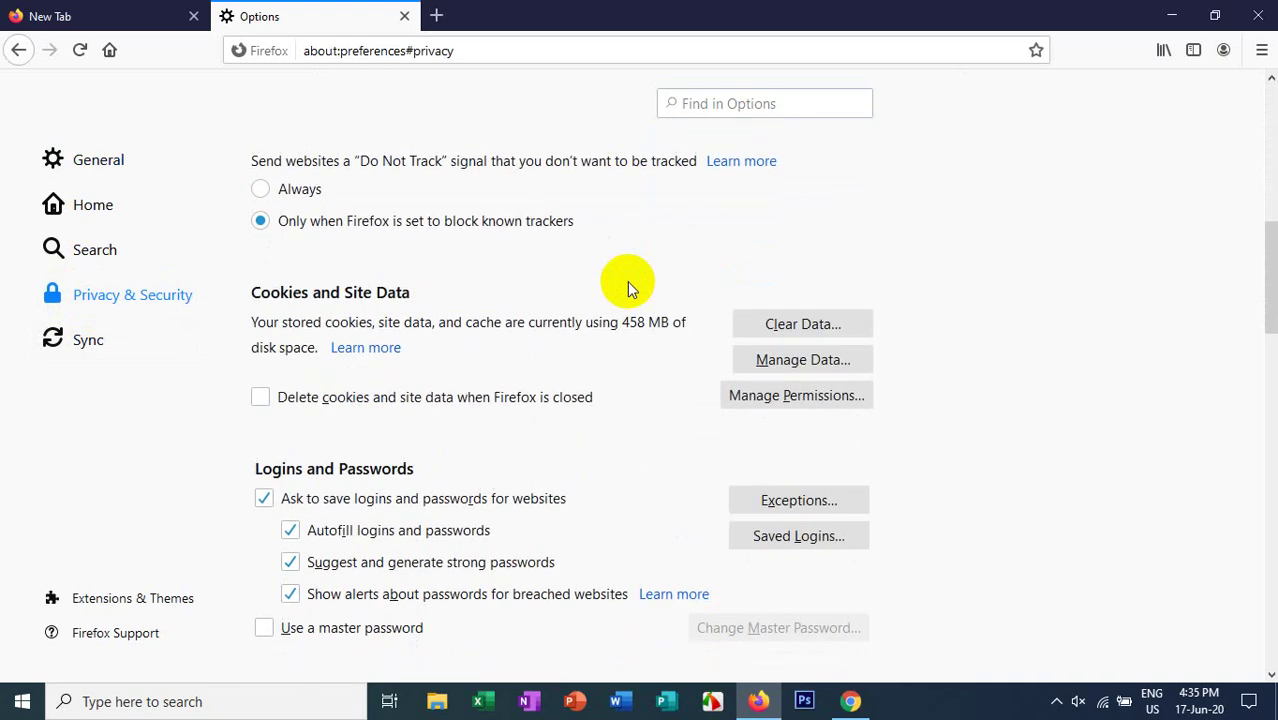
scroll(627, 285, "down", 2)
scroll(627, 285, "down", 3)
scroll(627, 279, "down", 3)
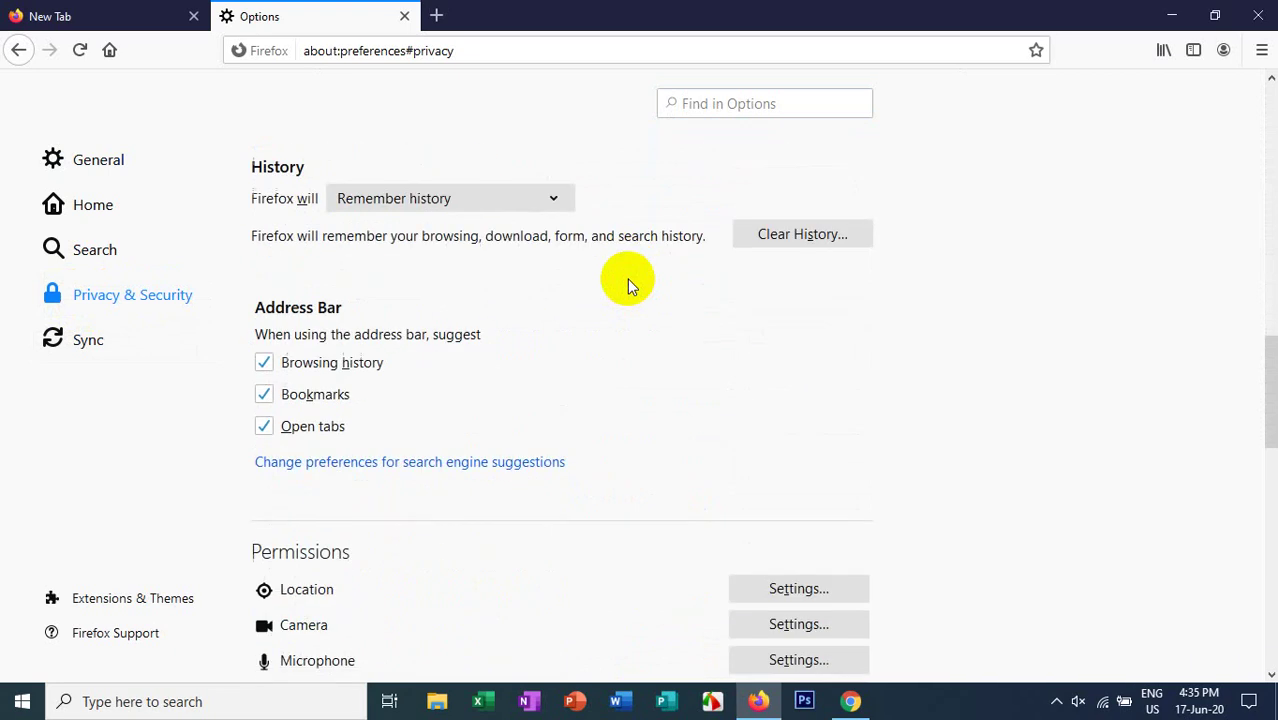
scroll(627, 279, "down", 3)
scroll(627, 279, "down", 3)
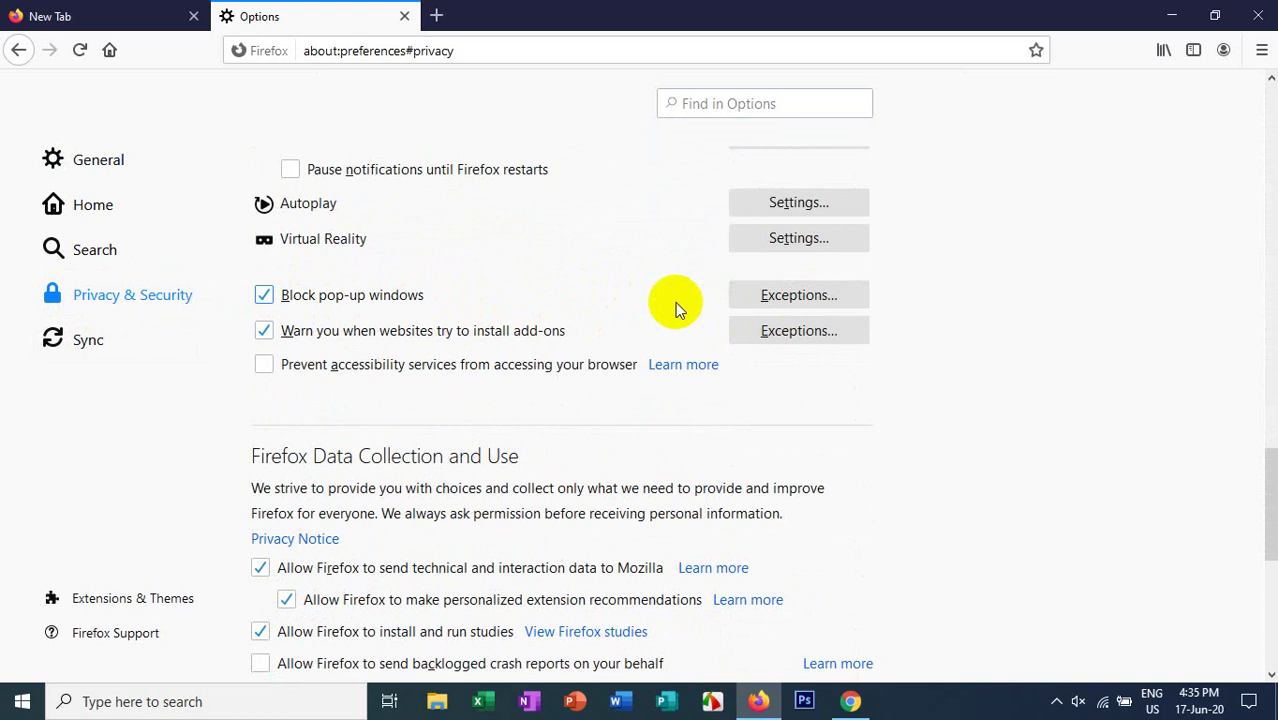
Empty the pop-up exceptions of all YouTube and Facebook sites and save changes.
left_click(795, 296)
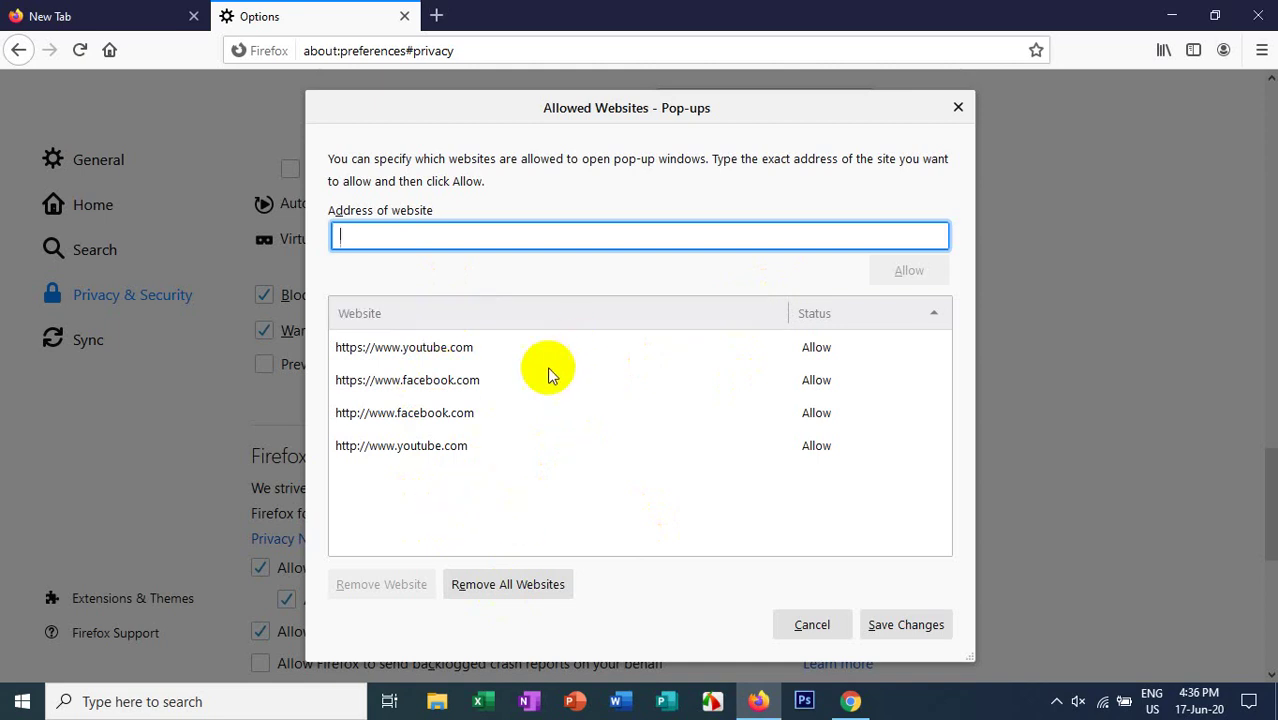
left_click(508, 588)
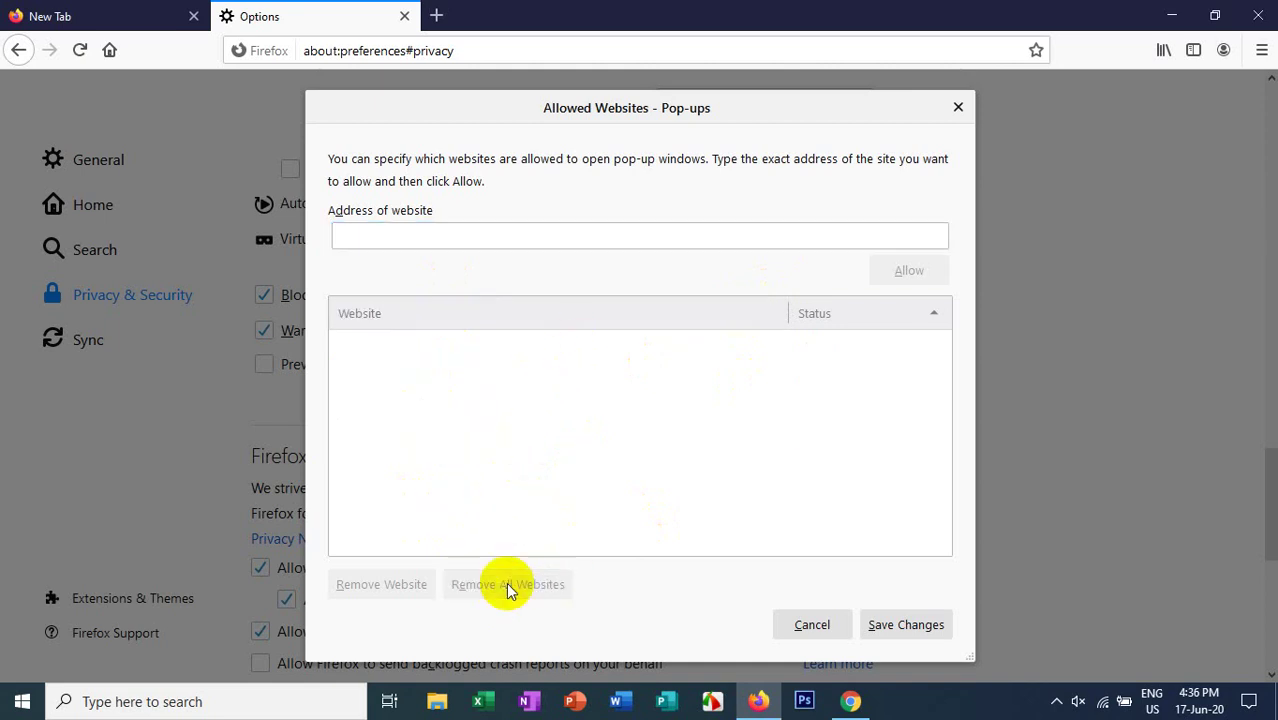
left_click(911, 626)
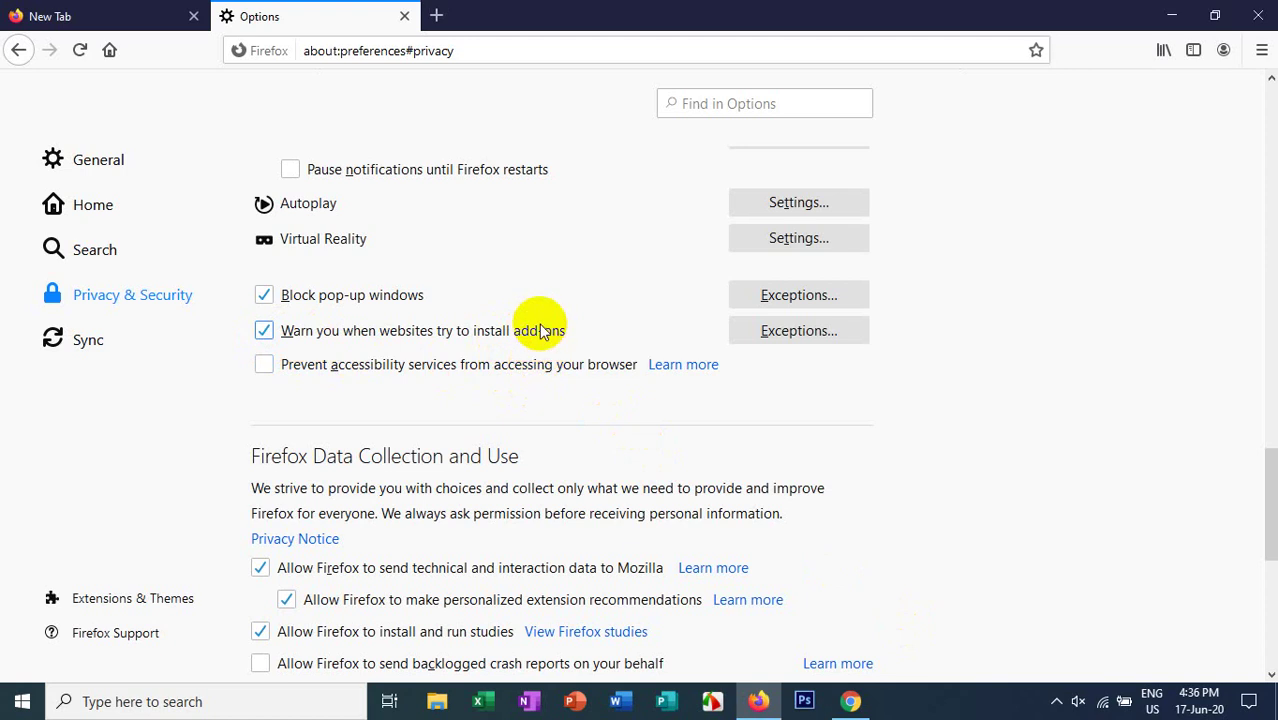
Clear both Facebook add-on installation exceptions and save the changes.
left_click(799, 340)
left_click(503, 588)
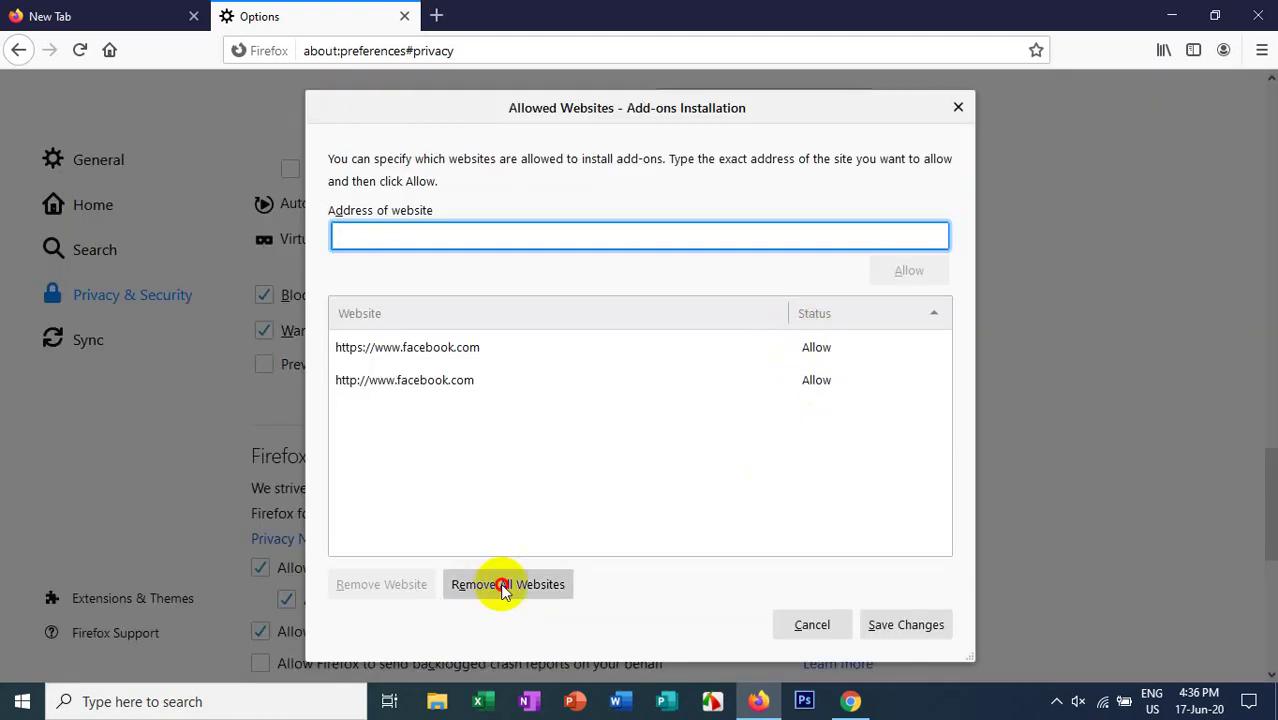
left_click(905, 624)
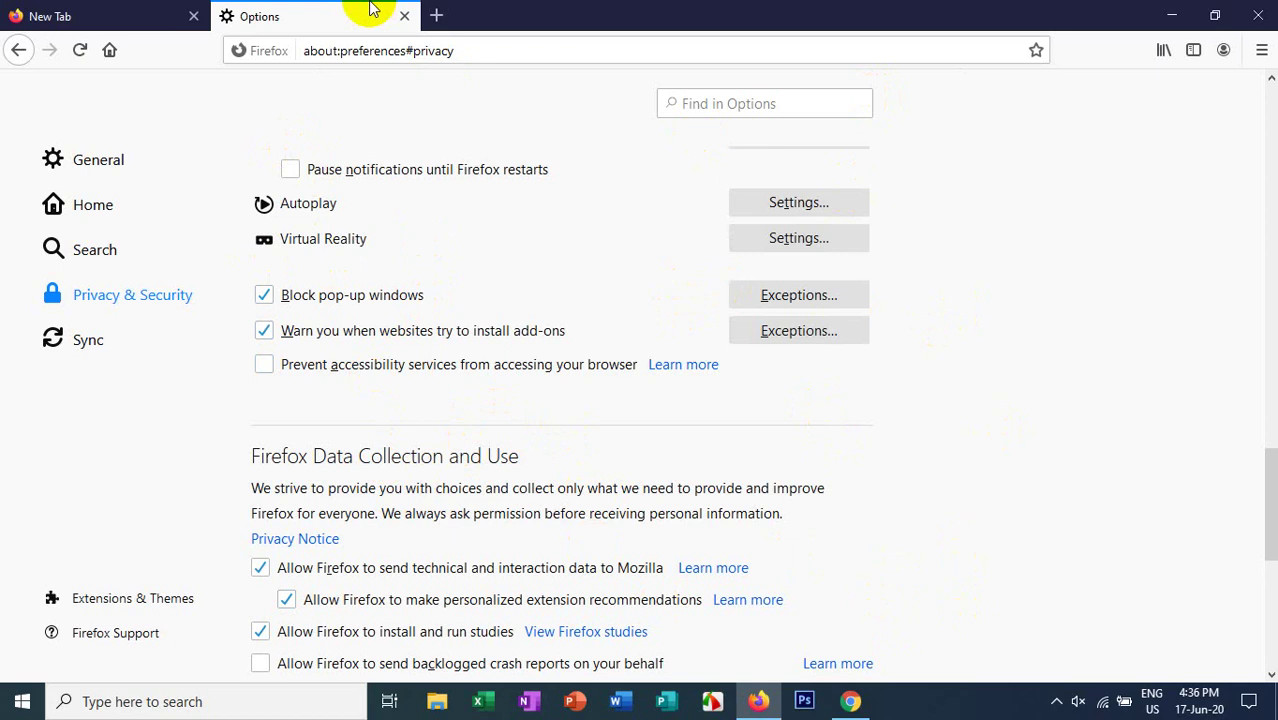
Quit Firefox closing both tabs, then refresh the Windows desktop.
left_click(1263, 9)
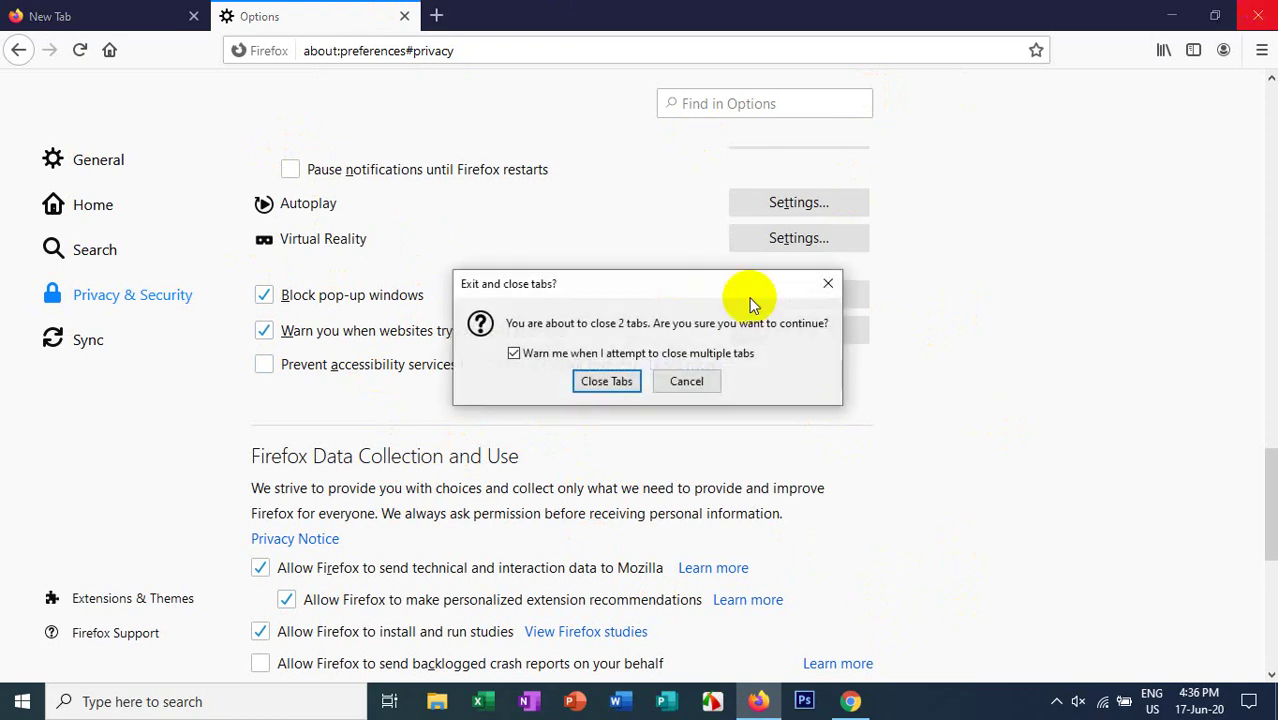
left_click(604, 380)
right_click(890, 8)
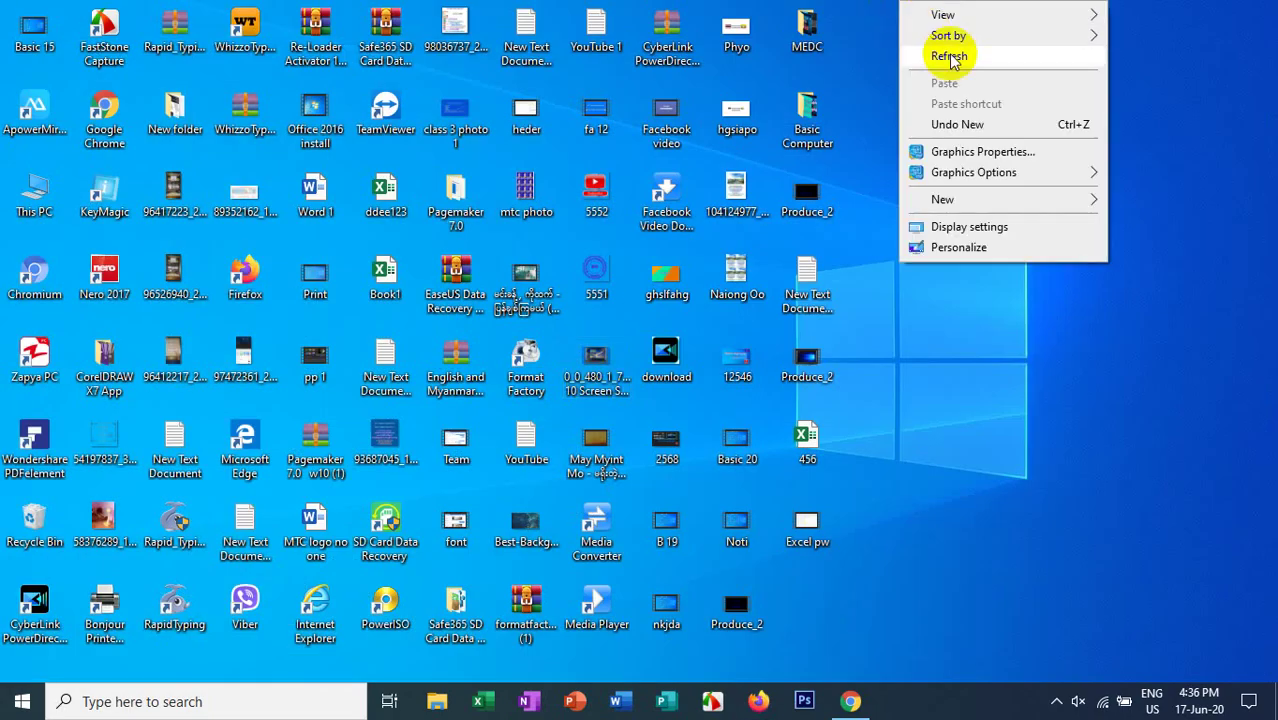
left_click(952, 50)
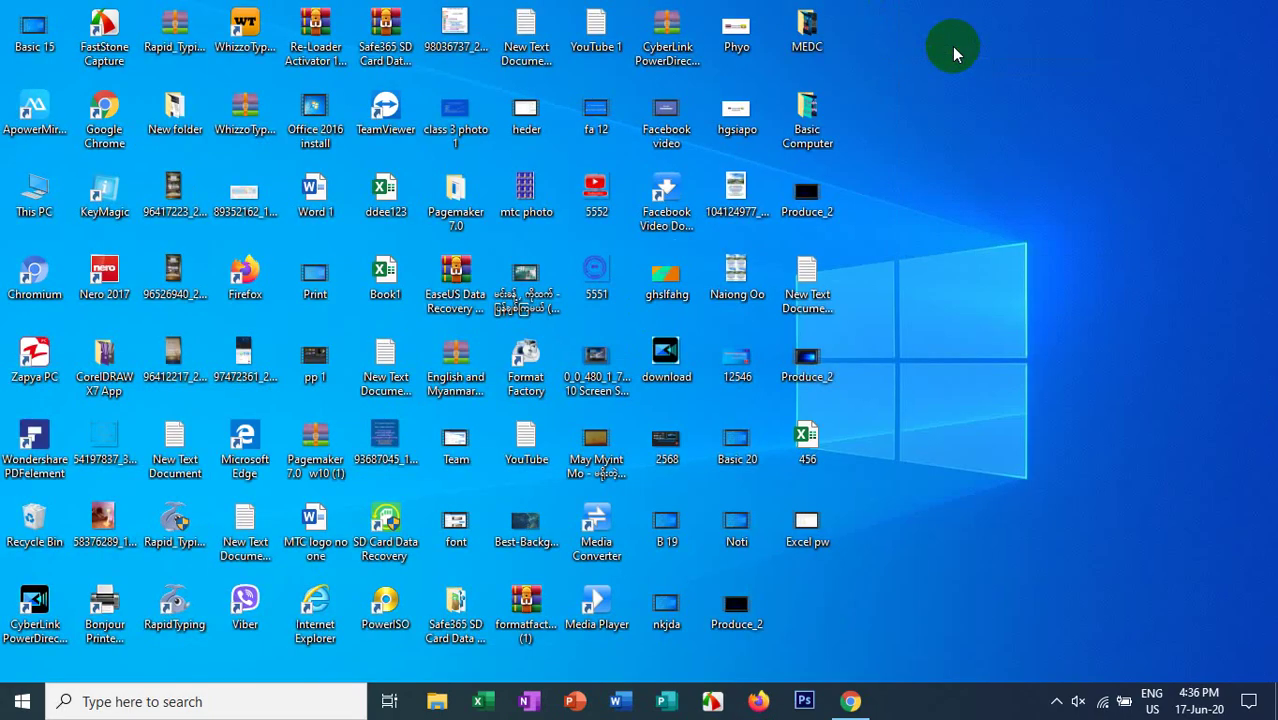